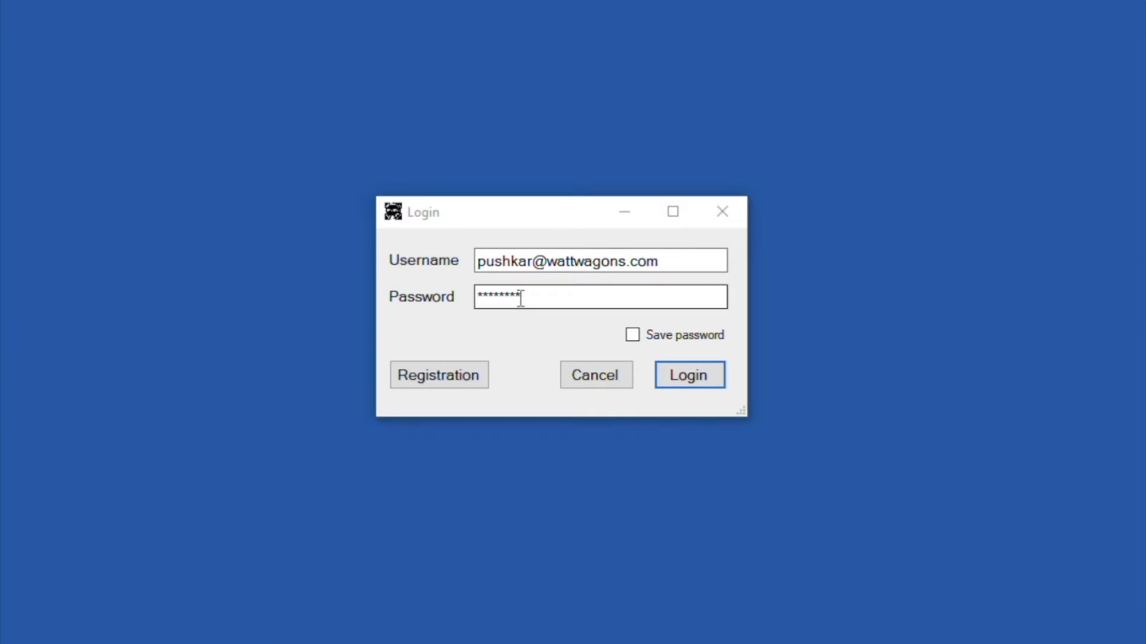
Step: Switch from the Login window to an empty Registration form for a new account
left_click(539, 344)
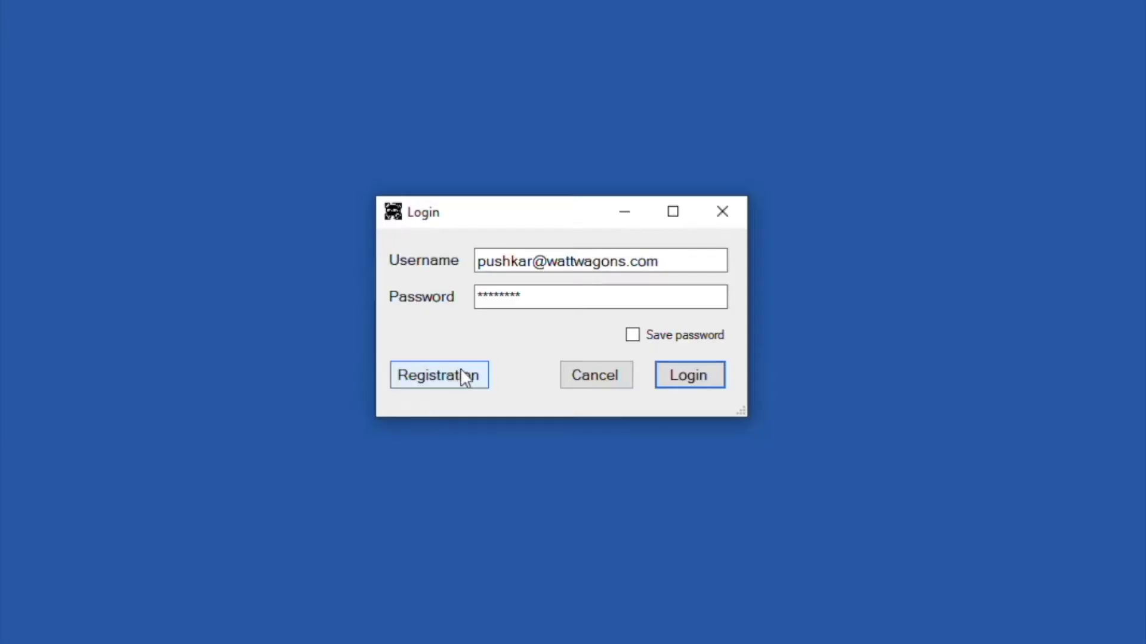
left_click(461, 383)
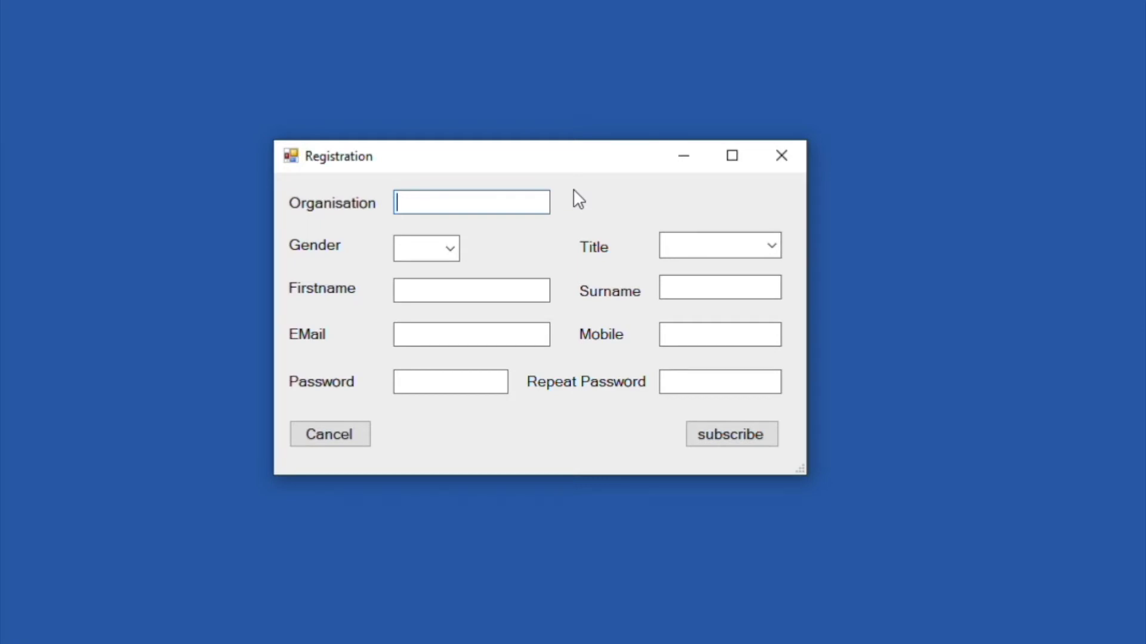
Step: Set organisation to Watt Wagons, gender to other and title to Dr
type("Your org  name")
left_click_drag(509, 203, 343, 205)
type("Watt Wagons")
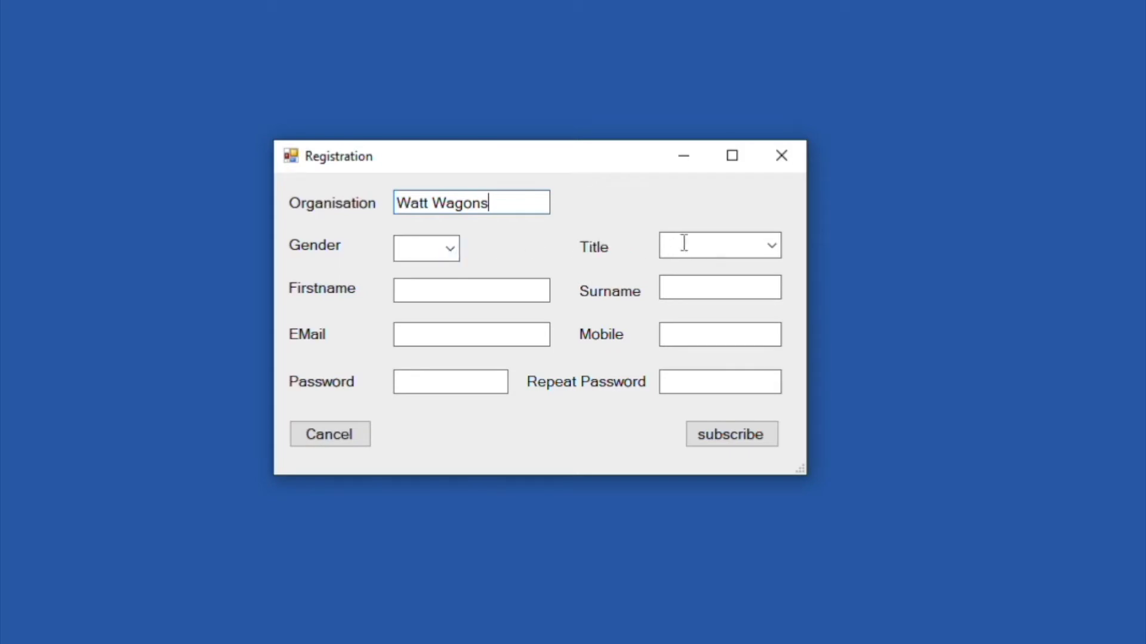
left_click(455, 249)
left_click(426, 311)
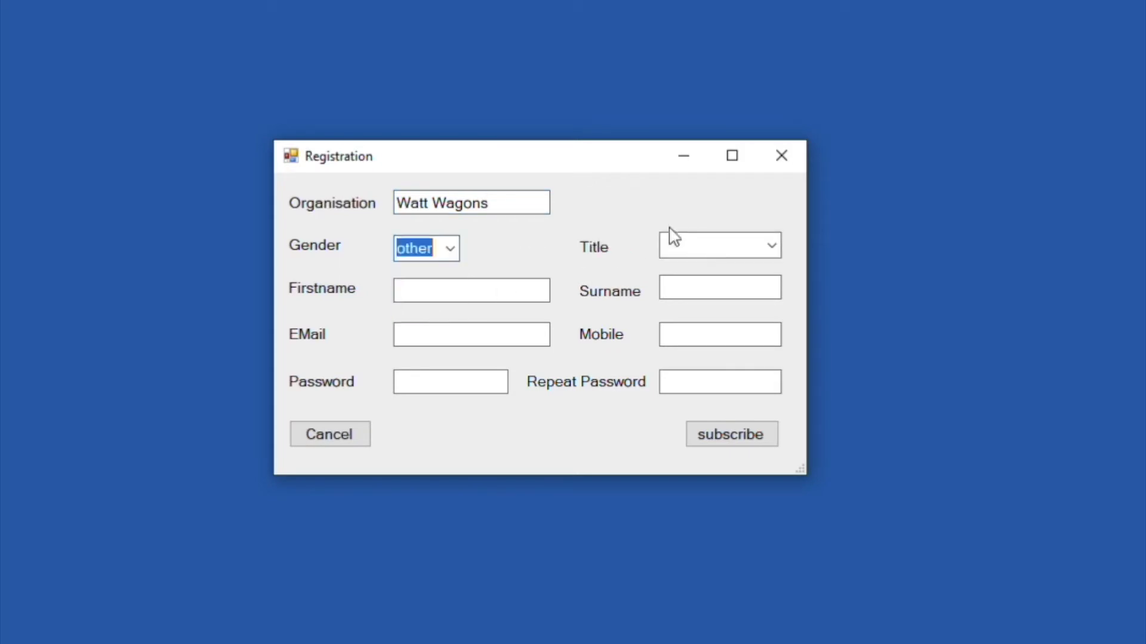
left_click(772, 245)
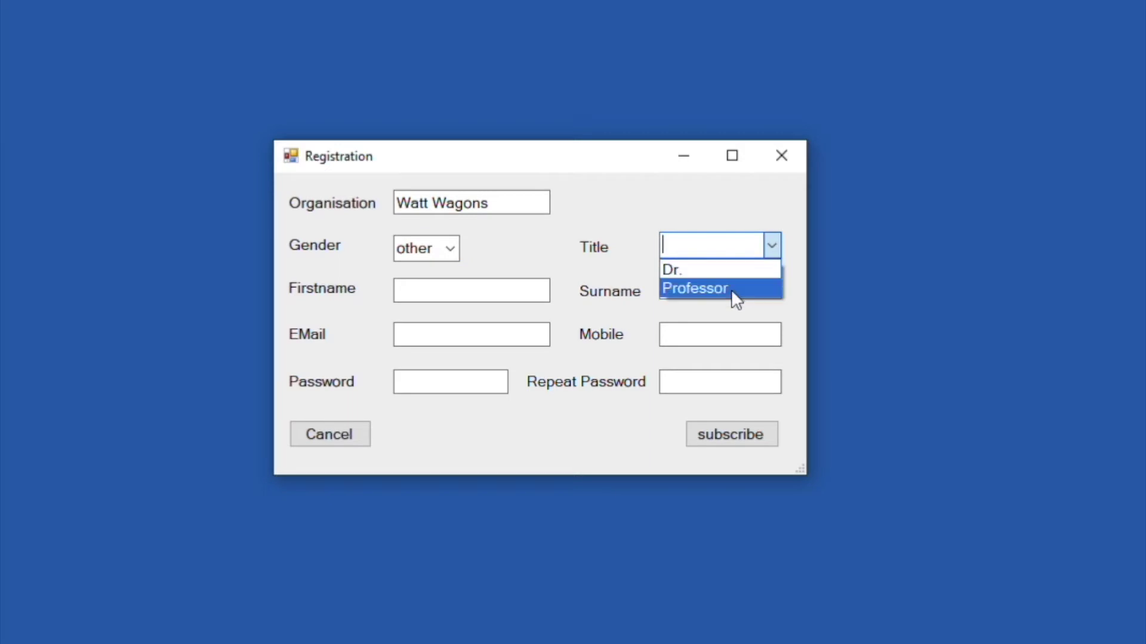
key("Up")
key("Return")
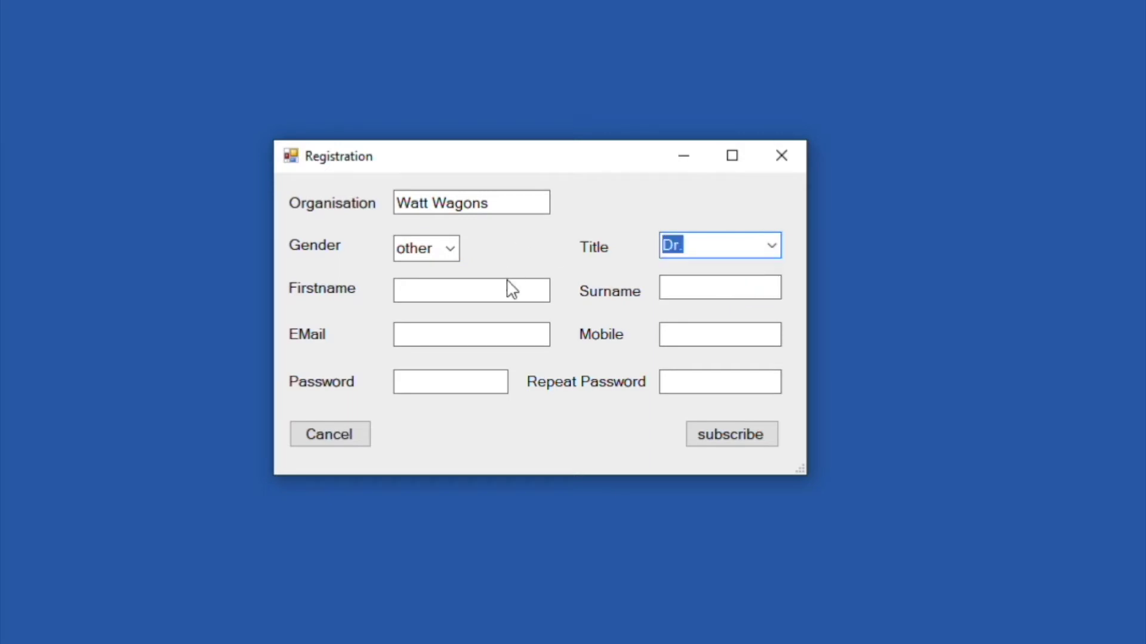
Step: Fill Firstname with 'Your first name' and Surname with 'Your last name' placeholders
left_click(467, 293)
type("Your first")
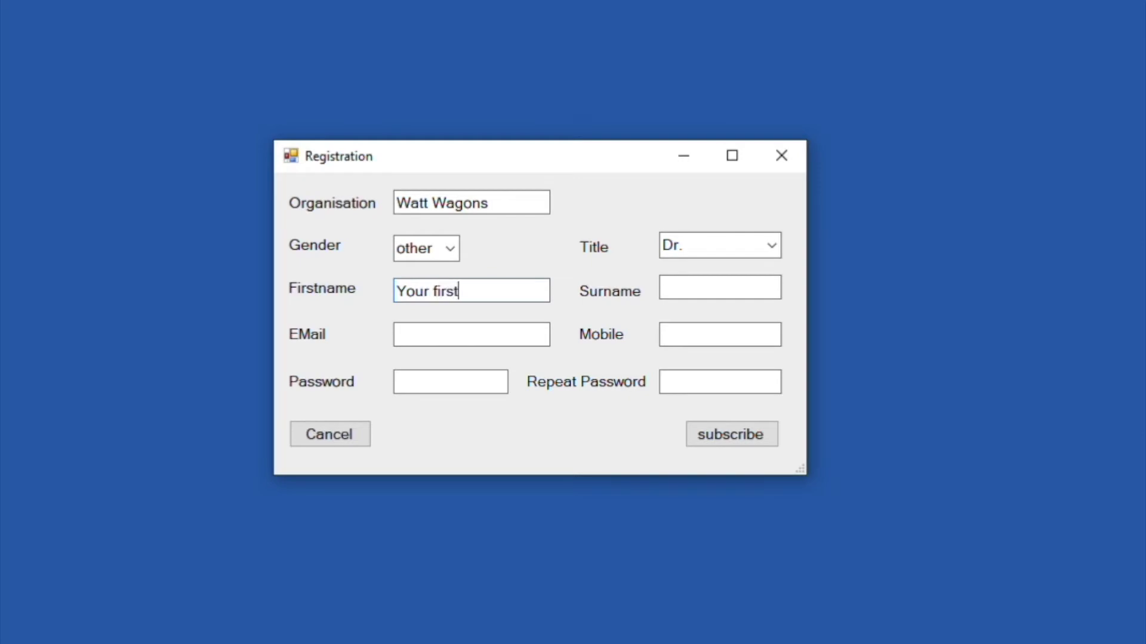
type(" name")
left_click(691, 286)
type("Phatak")
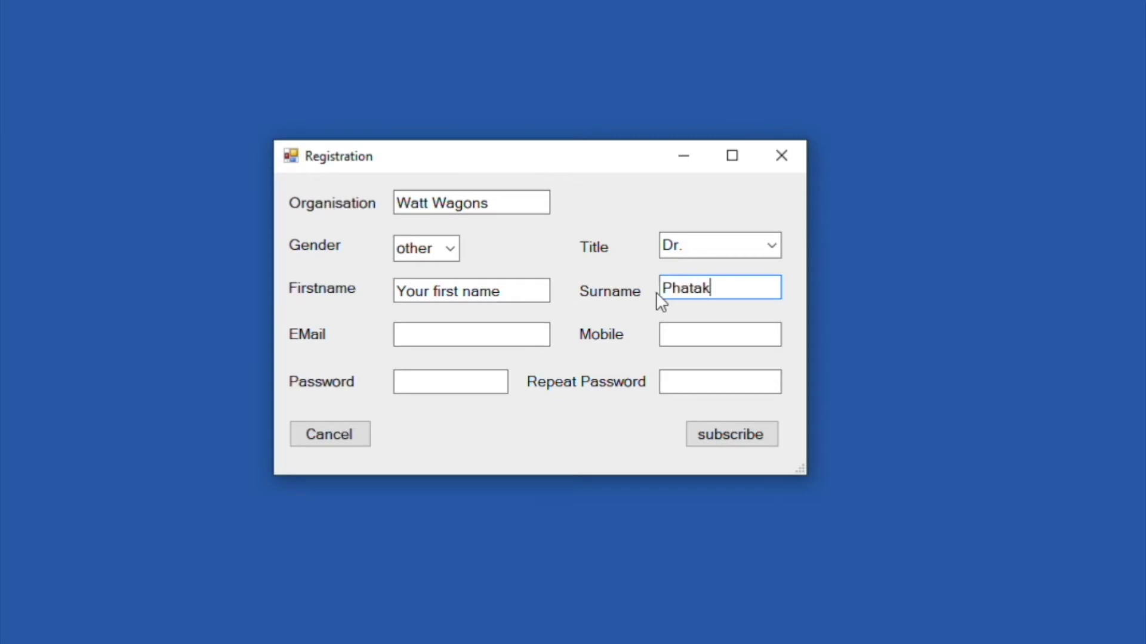
double_click(692, 291)
type("Your Pa")
key("BackSpace")
key("BackSpace")
type("last name")
Step: Enter the contact's mobile phone number in the Mobile field
left_click(530, 337)
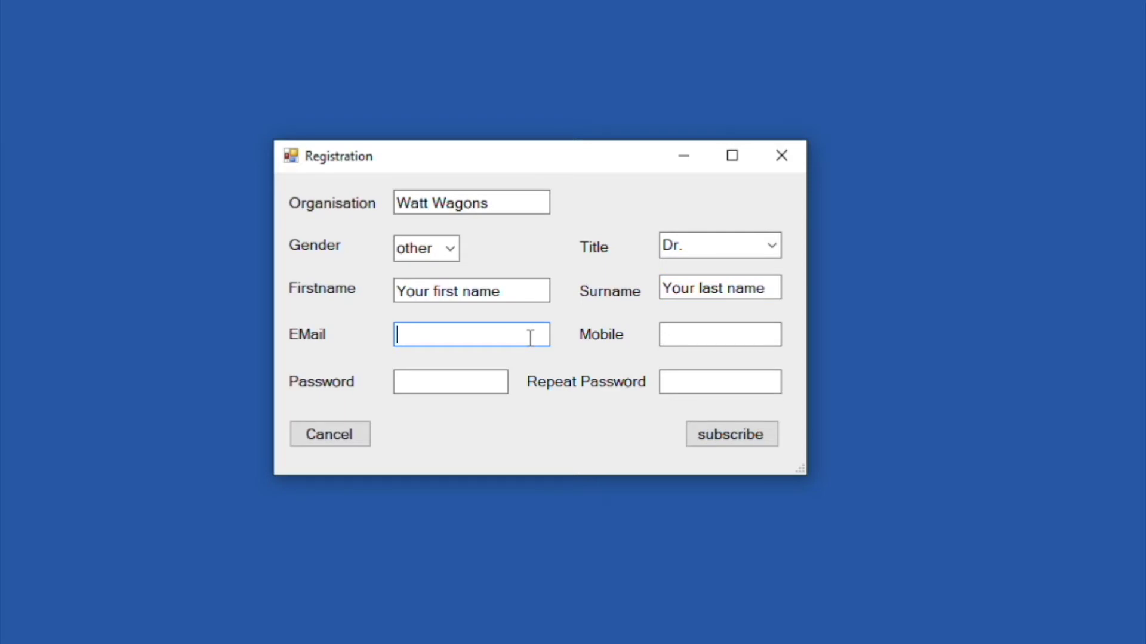
left_click(690, 332)
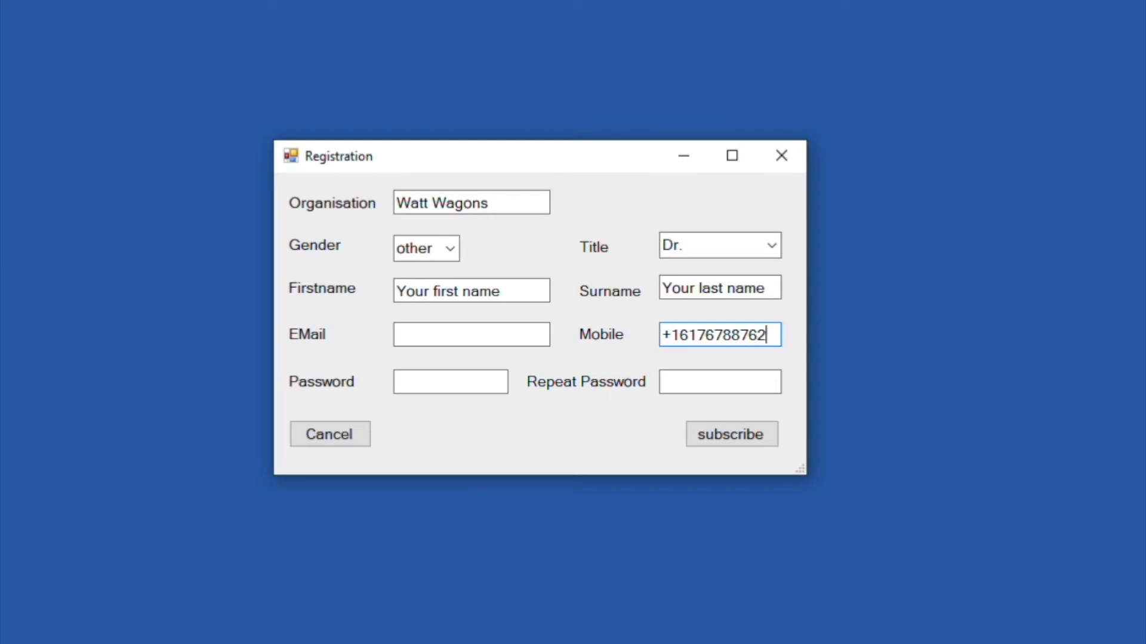
key("shift+Left")
key("BackSpace")
key("BackSpace")
key("BackSpace")
key("BackSpace")
key("BackSpace")
key("BackSpace")
key("BackSpace")
key("BackSpace")
key("BackSpace")
key("BackSpace")
key("BackSpace")
key("BackSpace")
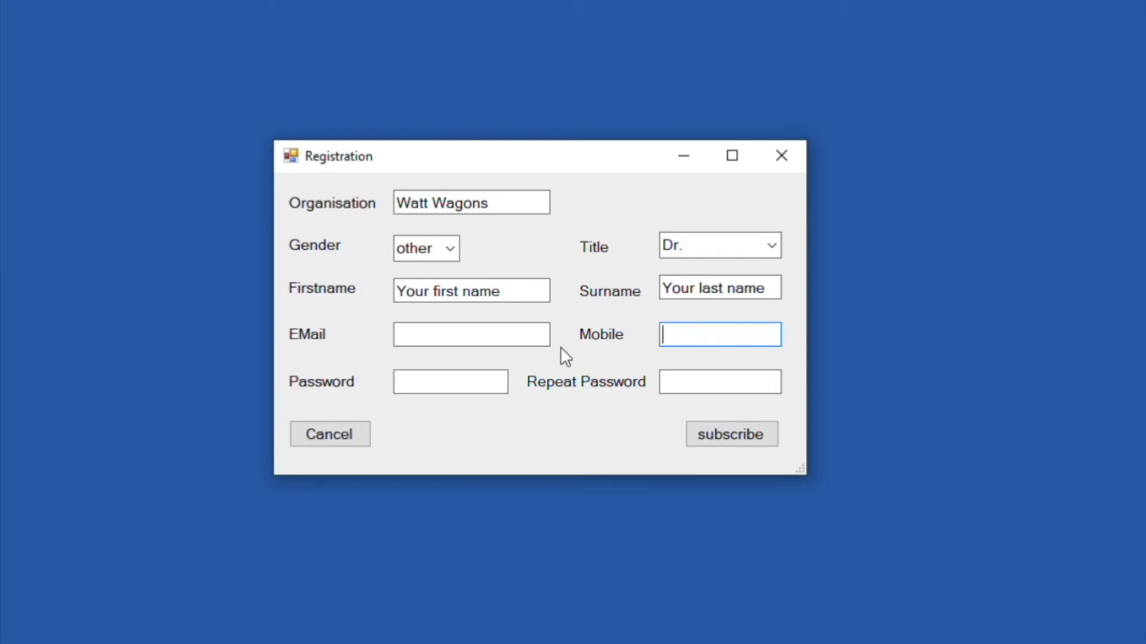
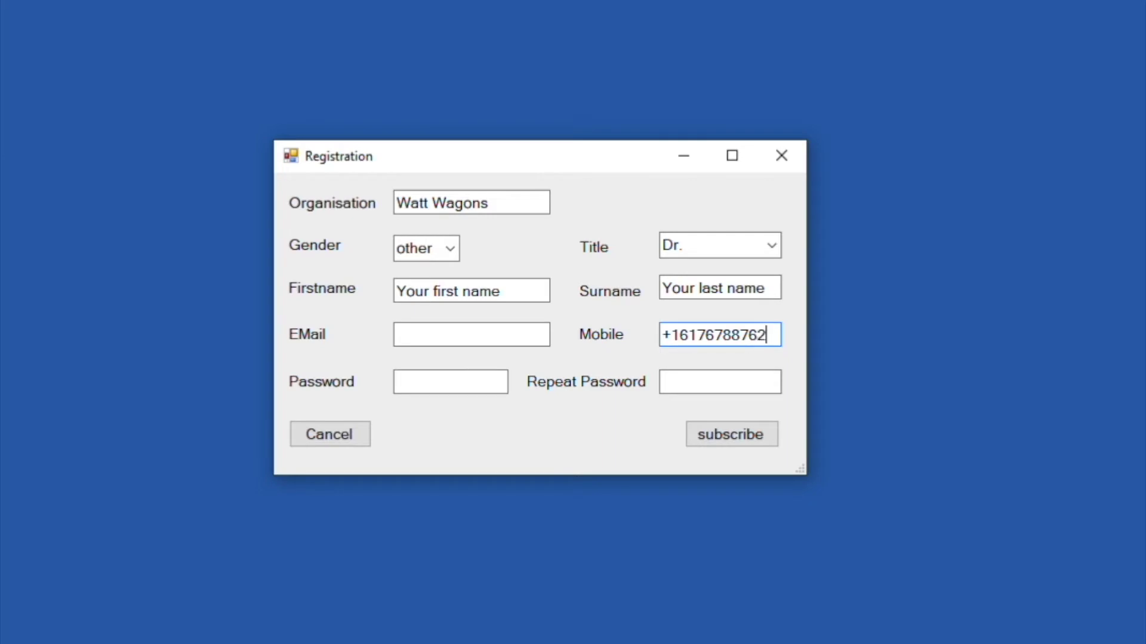
Step: Type the account password in both Password and Repeat Password fields
left_click(464, 380)
type("********")
left_click(704, 384)
type("********")
left_click(455, 325)
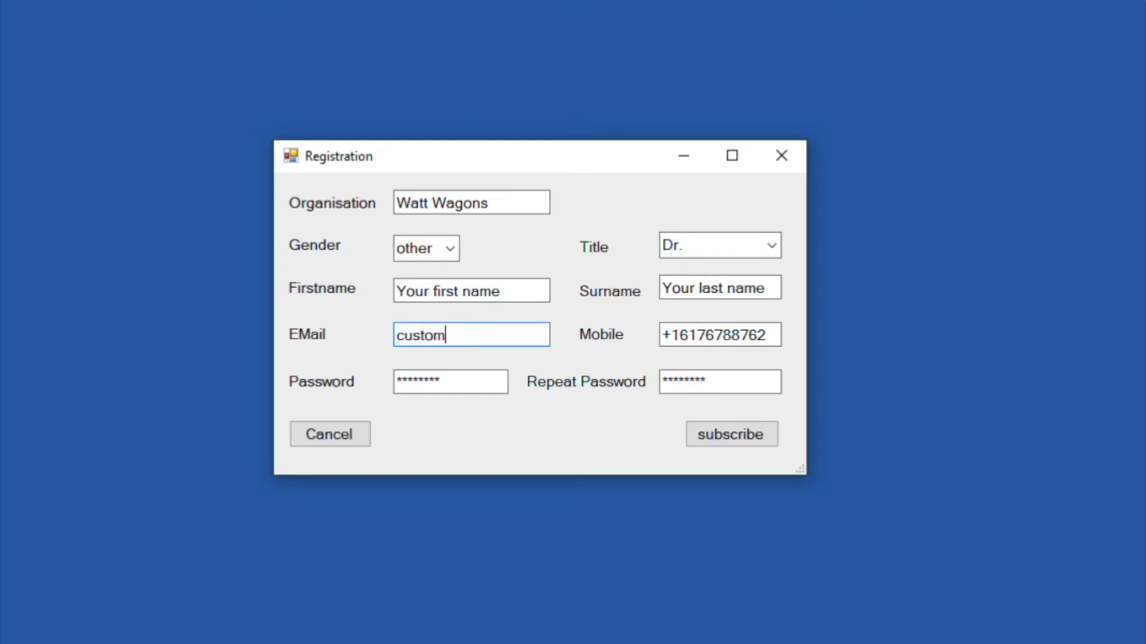
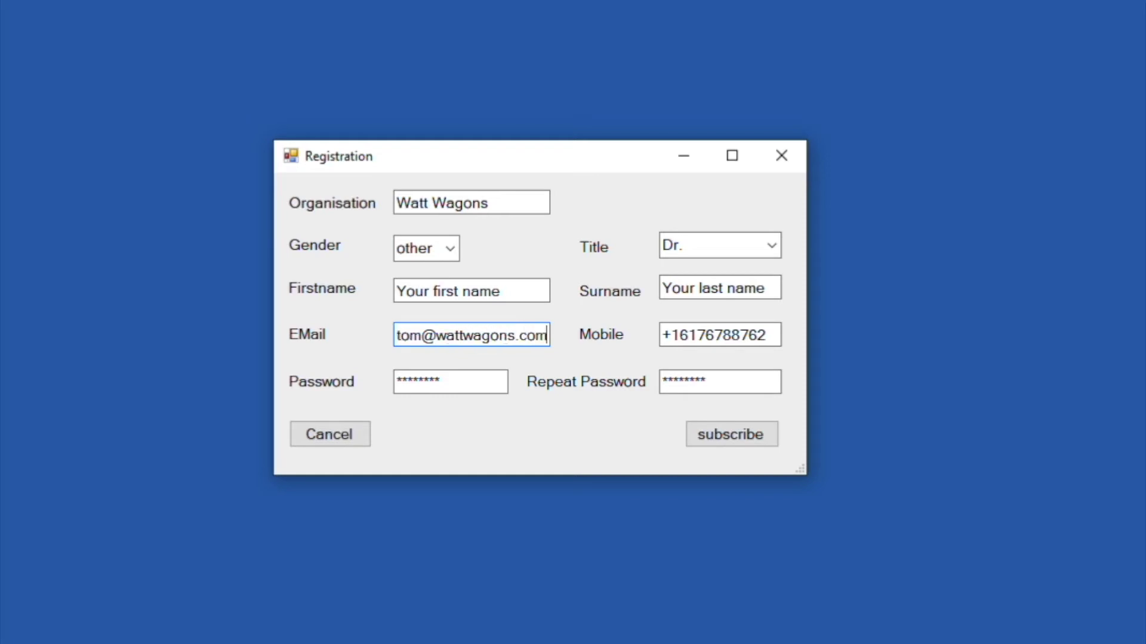
key("Left")
key("Left")
key("Left")
key("Left")
key("Left")
key("Left")
key("Left")
key("Left")
key("Left")
key("Left")
key("Left")
key("Left")
key("Left")
key("Left")
key("Left")
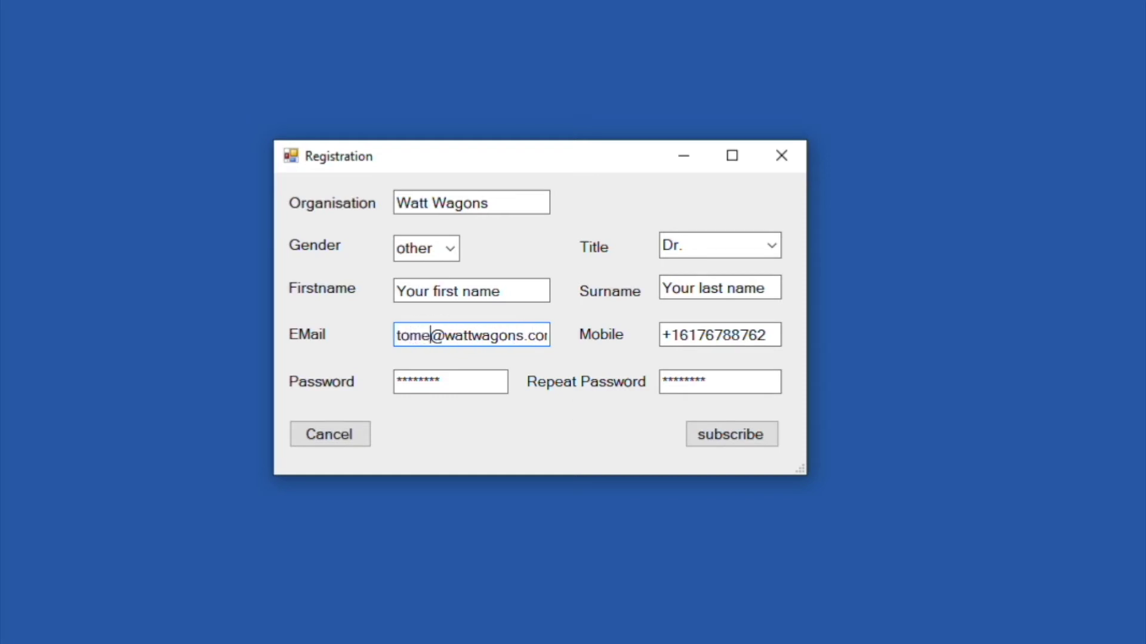
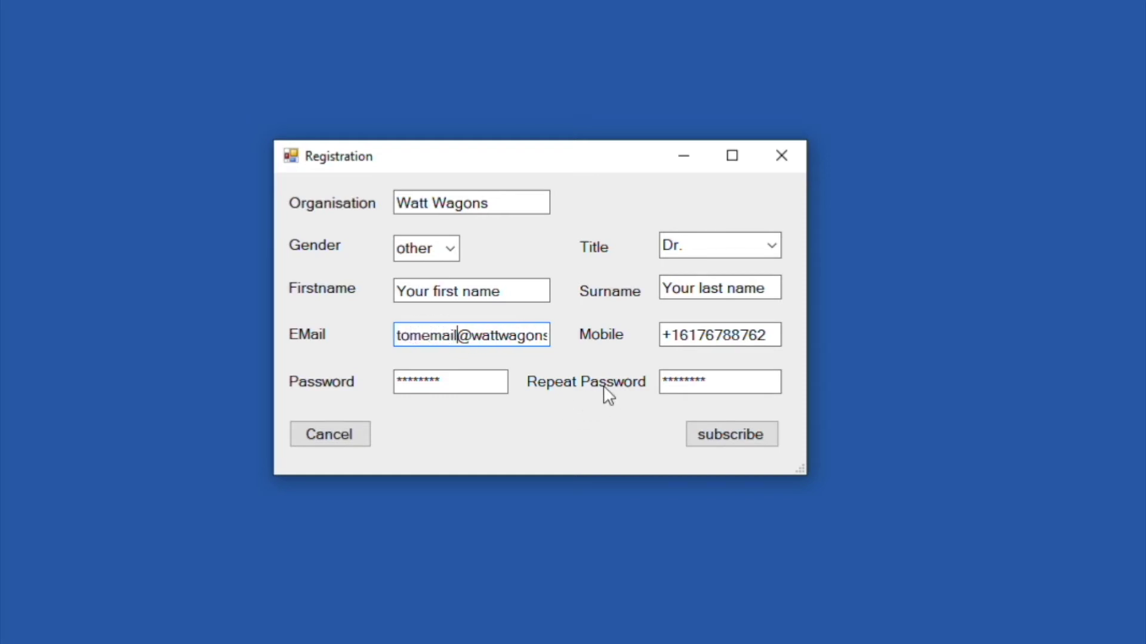
key("Left")
key("Left")
key("Left")
key("Left")
key("Left")
key("Left")
key("Right")
key("Right")
key("Right")
key("Right")
key("Right")
key("Right")
key("shift+Left")
key("shift+Left")
key("shift+Left")
key("shift+Left")
key("shift+Left")
key("shift+Left")
key("shift+Left")
key("shift+Left")
key("shift+Left")
key("shift+Left")
key("shift+Left")
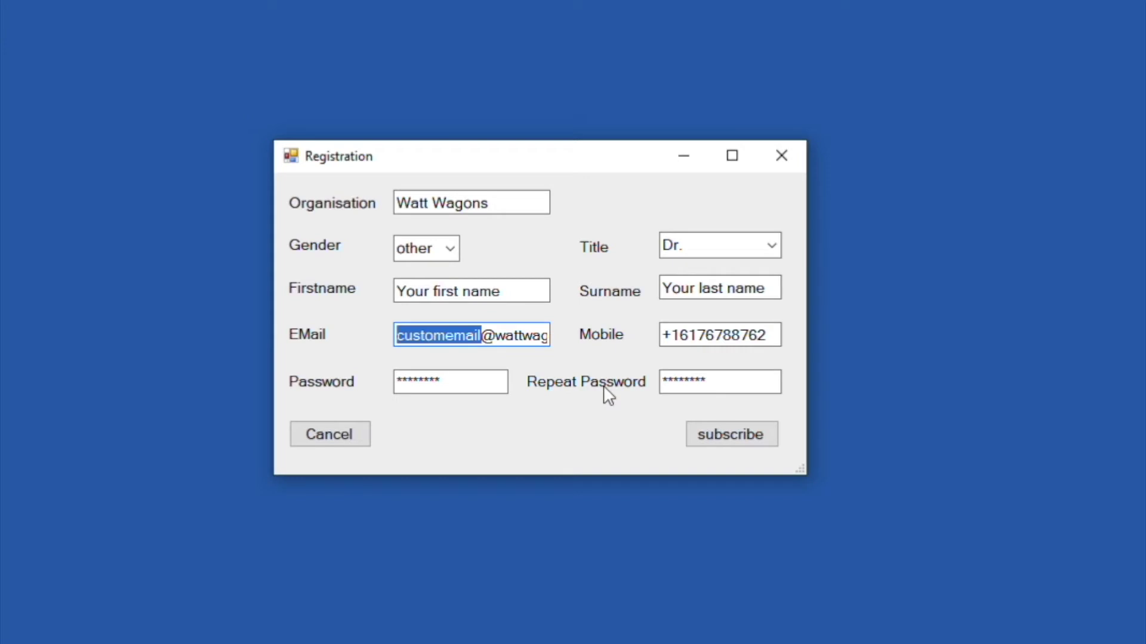
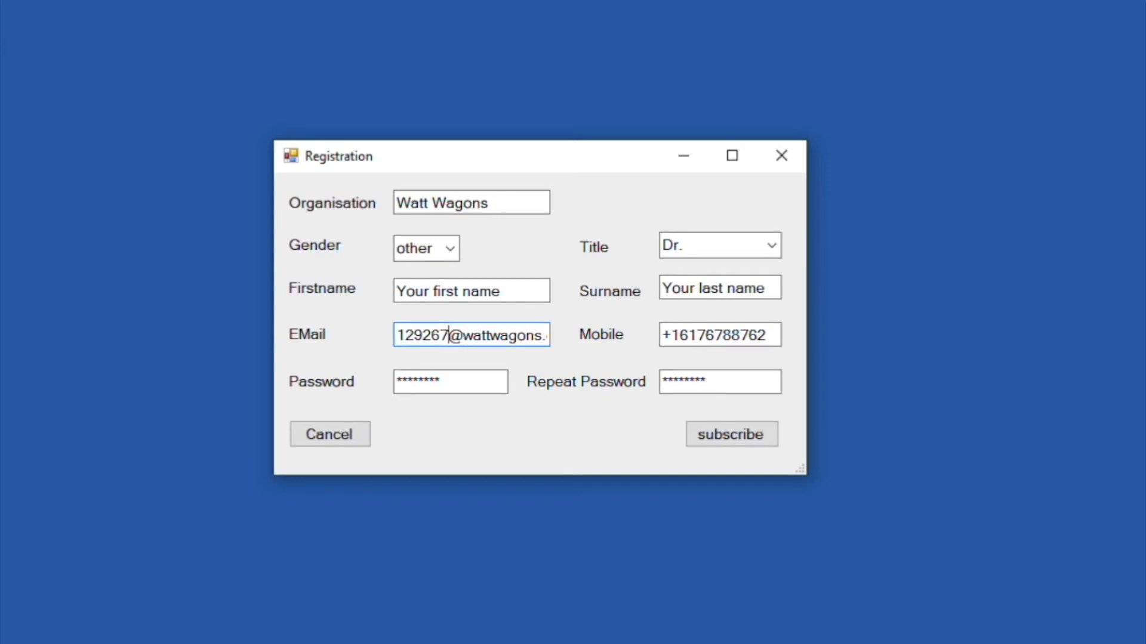
key("shift+Left")
key("shift+Left")
key("shift+Left")
key("shift+Left")
key("shift+Left")
key("shift+Left")
key("shift+Left")
key("shift+Left")
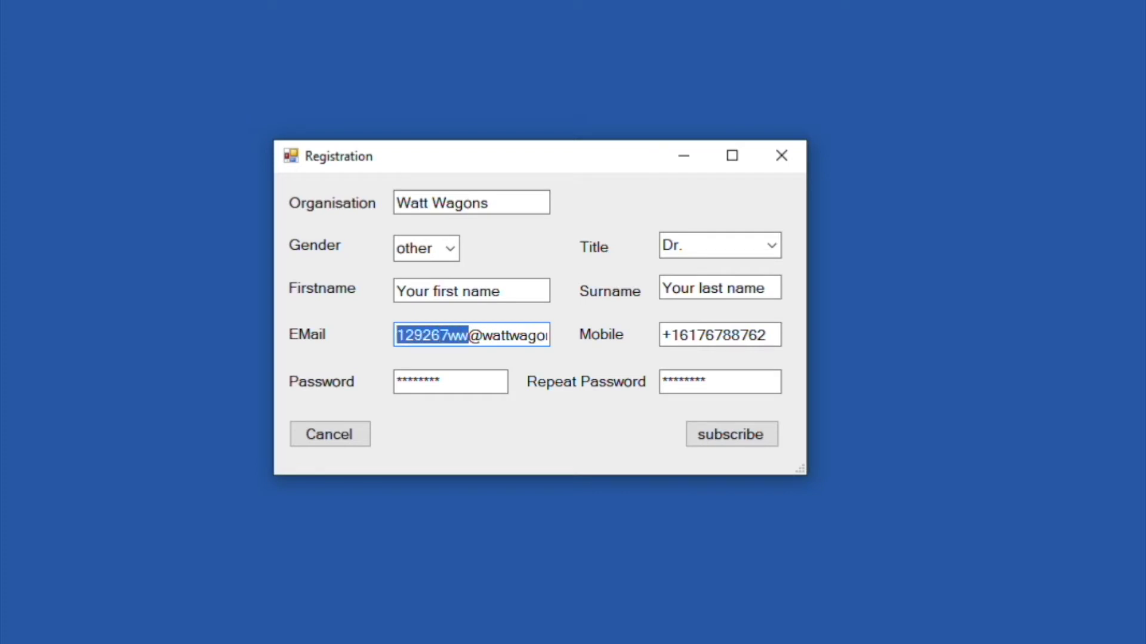
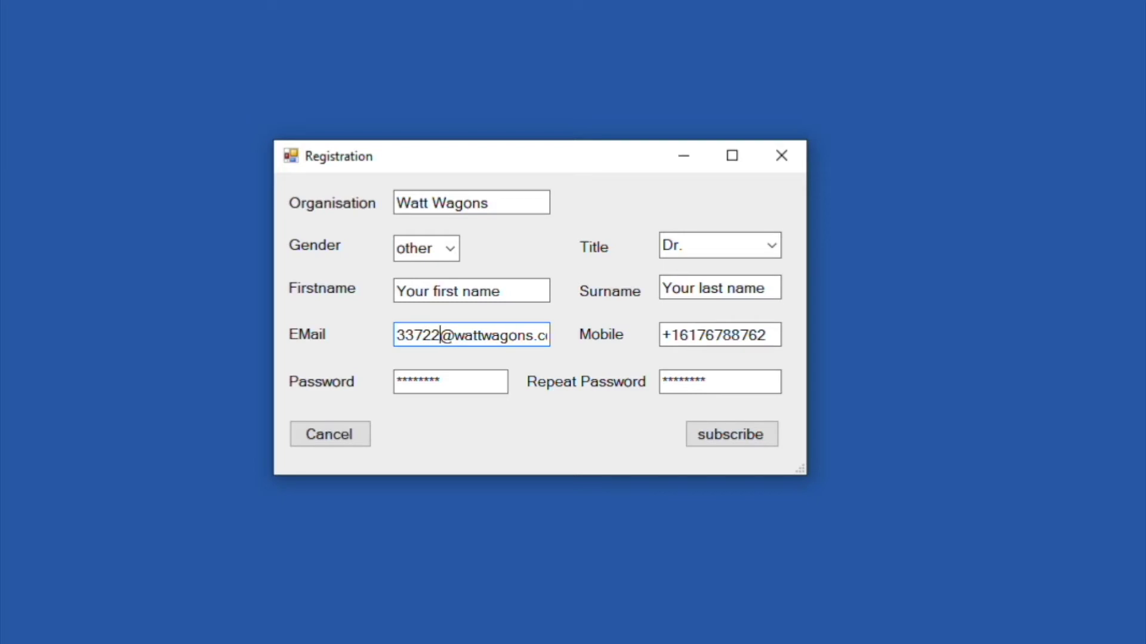
key("shift+Left")
key("shift+Left")
key("shift+Left")
key("shift+Left")
key("shift+Left")
key("shift+Left")
key("shift+Left")
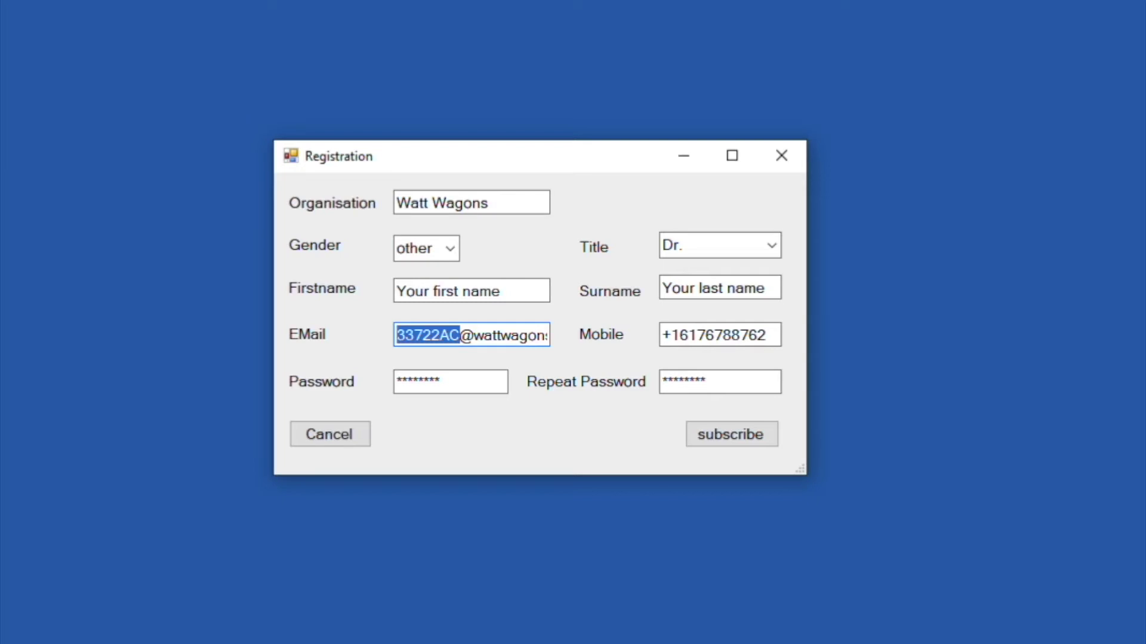
left_click(499, 332)
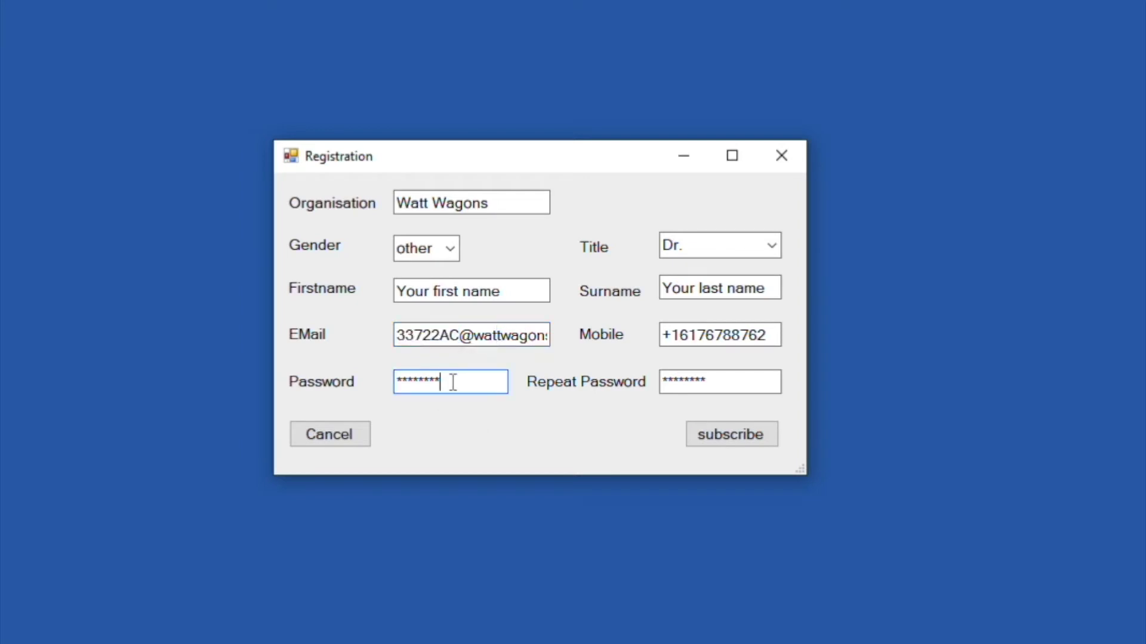
Step: Try a short four-character password in both fields; dismiss the 'password too weak' error
left_click_drag(488, 381, 424, 382)
left_click_drag(337, 371, 301, 374)
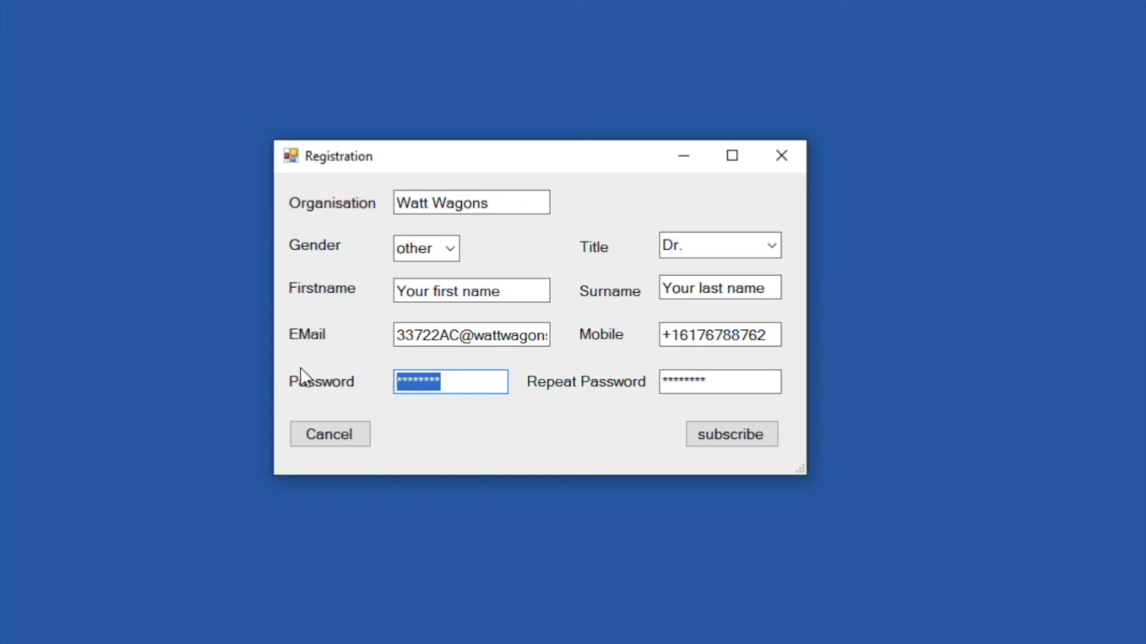
type("****")
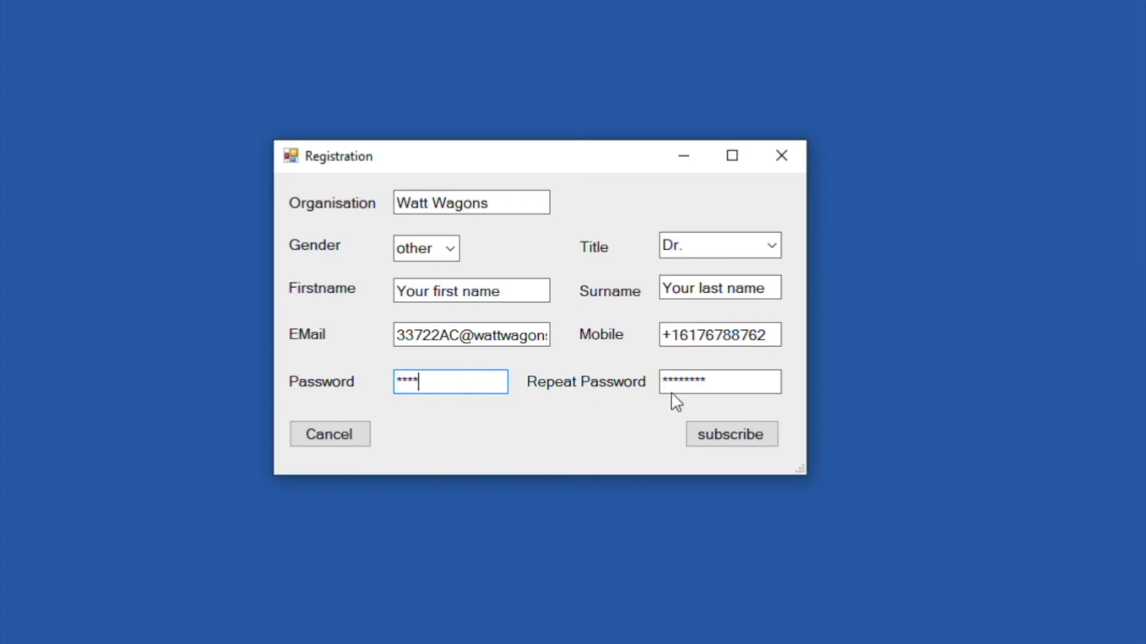
left_click(676, 387)
double_click(678, 385)
type("****")
left_click(735, 435)
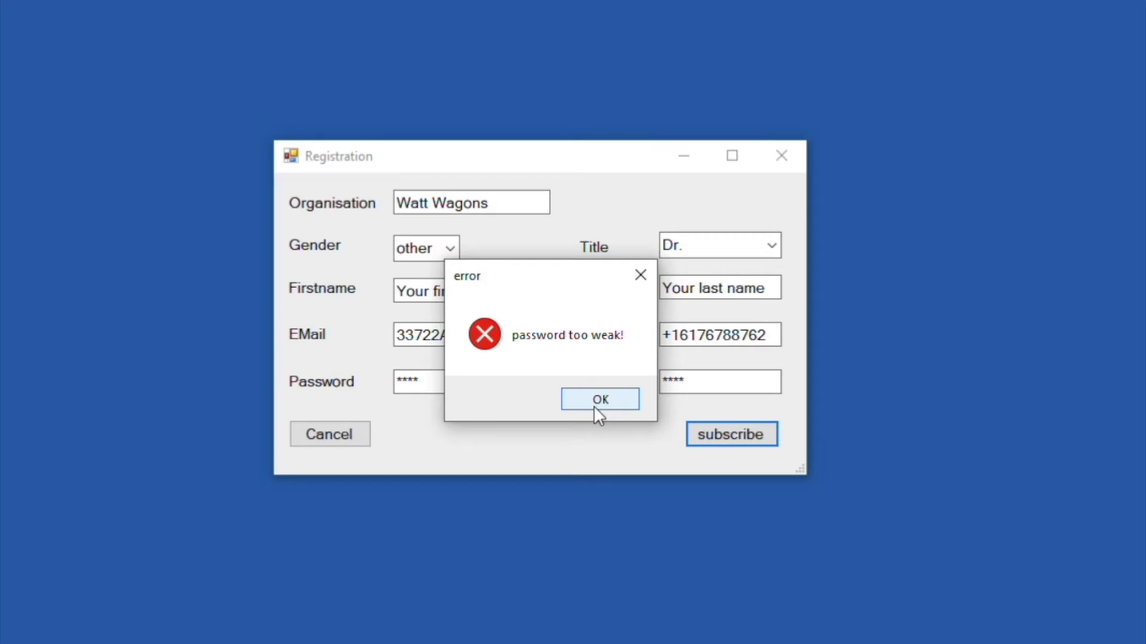
left_click(598, 399)
Step: Replace both passwords with a longer eight-character password and resubmit the registration
left_click_drag(438, 382, 294, 353)
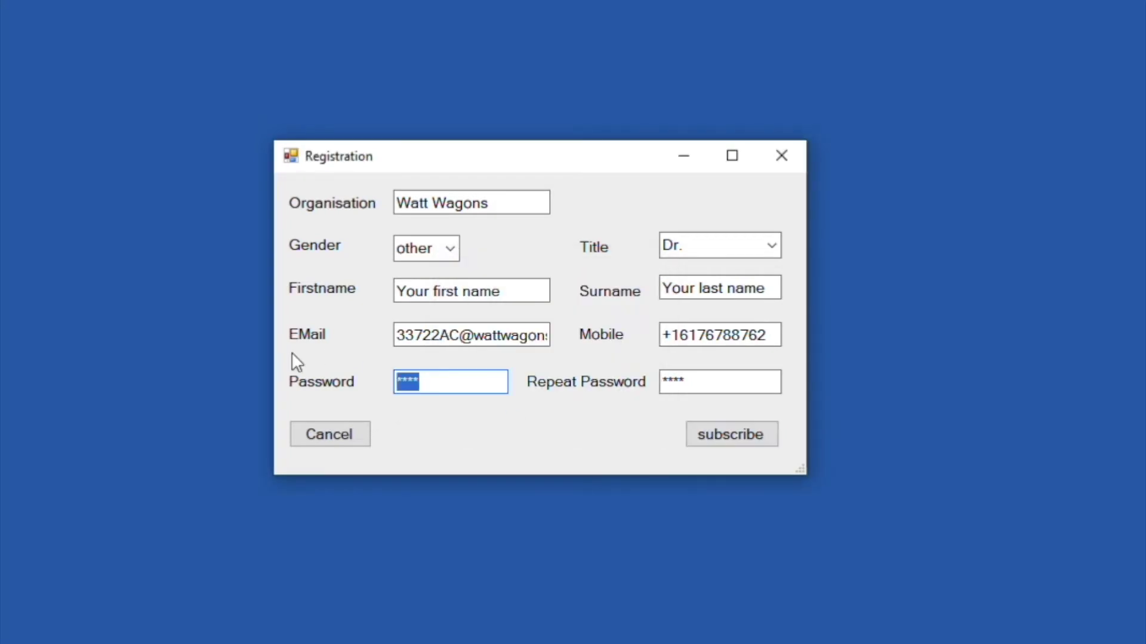
type("********")
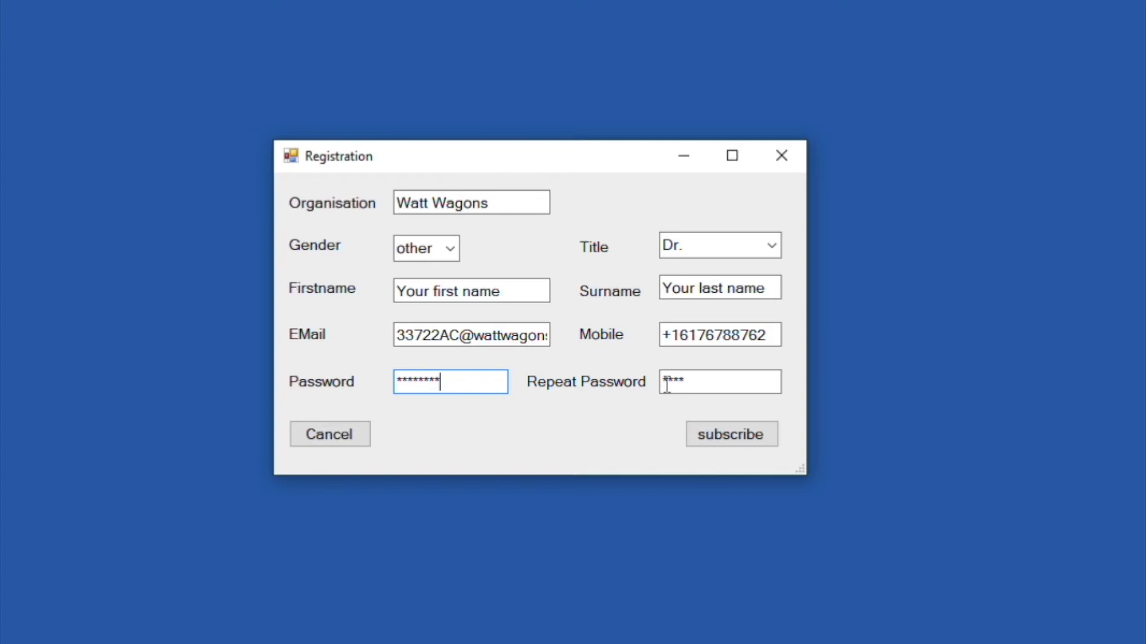
double_click(667, 385)
type("********")
left_click(738, 442)
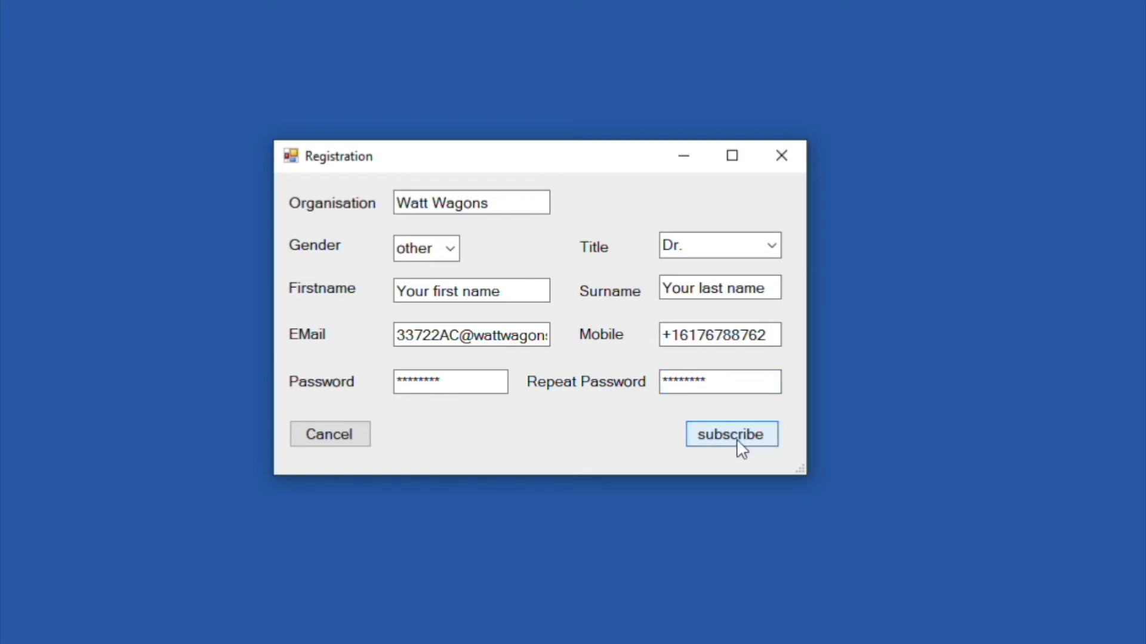
Step: Submit the registration and acknowledge the success message to return to login
left_click(736, 438)
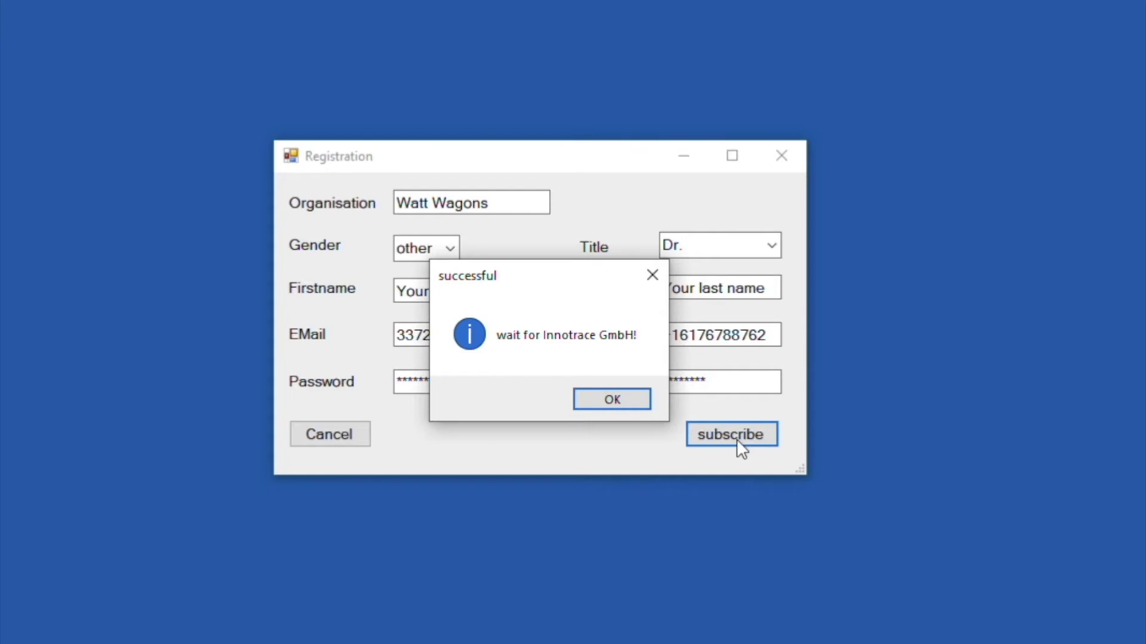
left_click(641, 401)
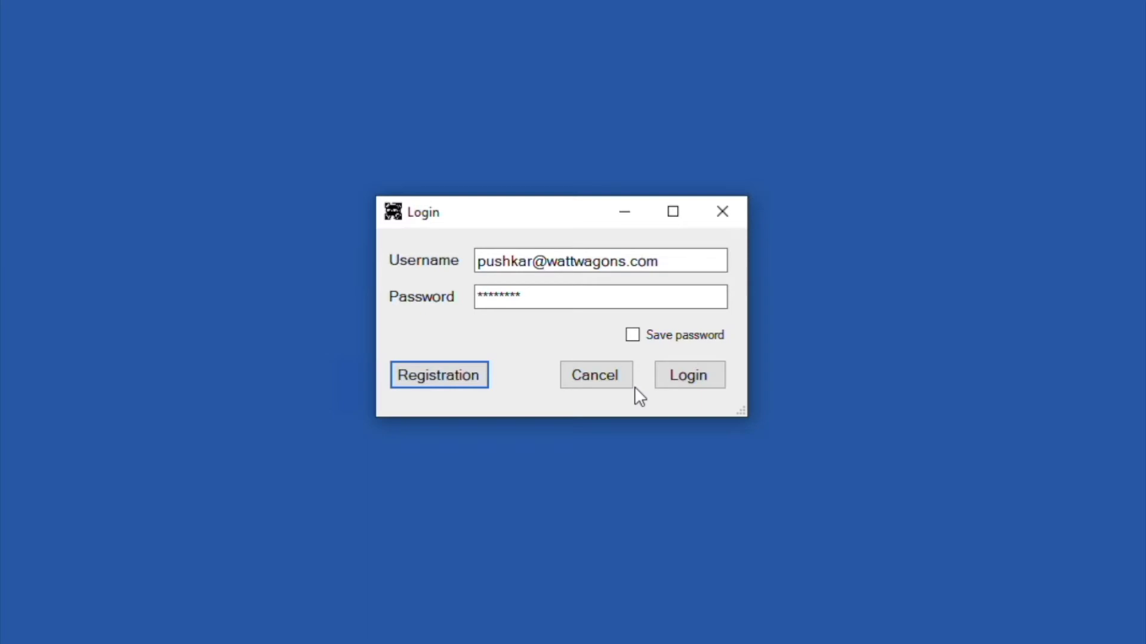
left_click(456, 383)
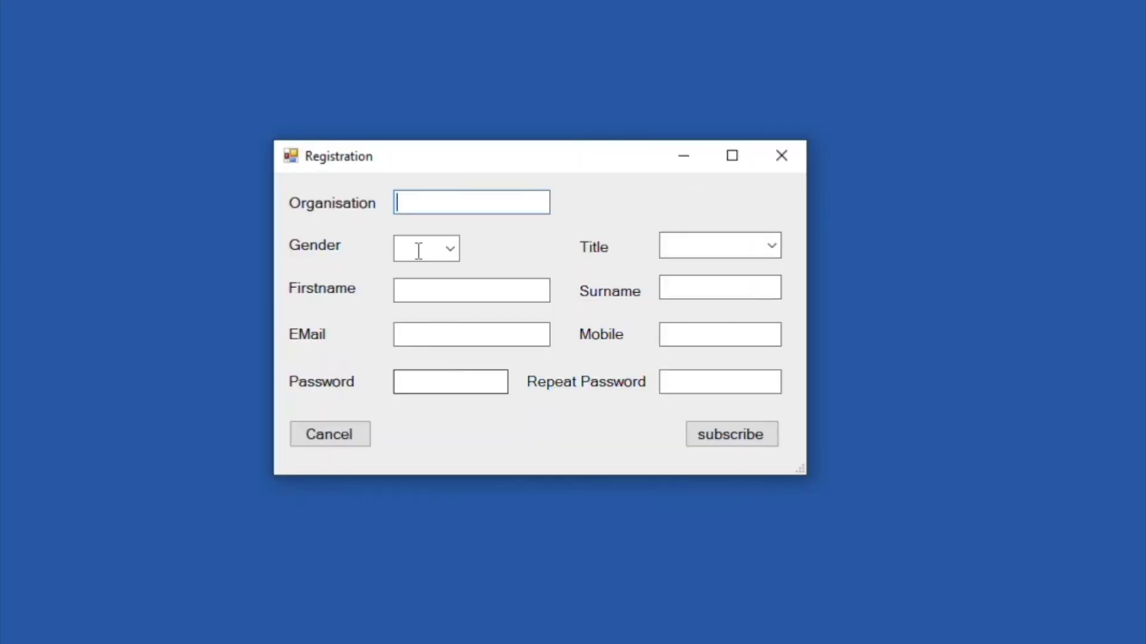
left_click(322, 434)
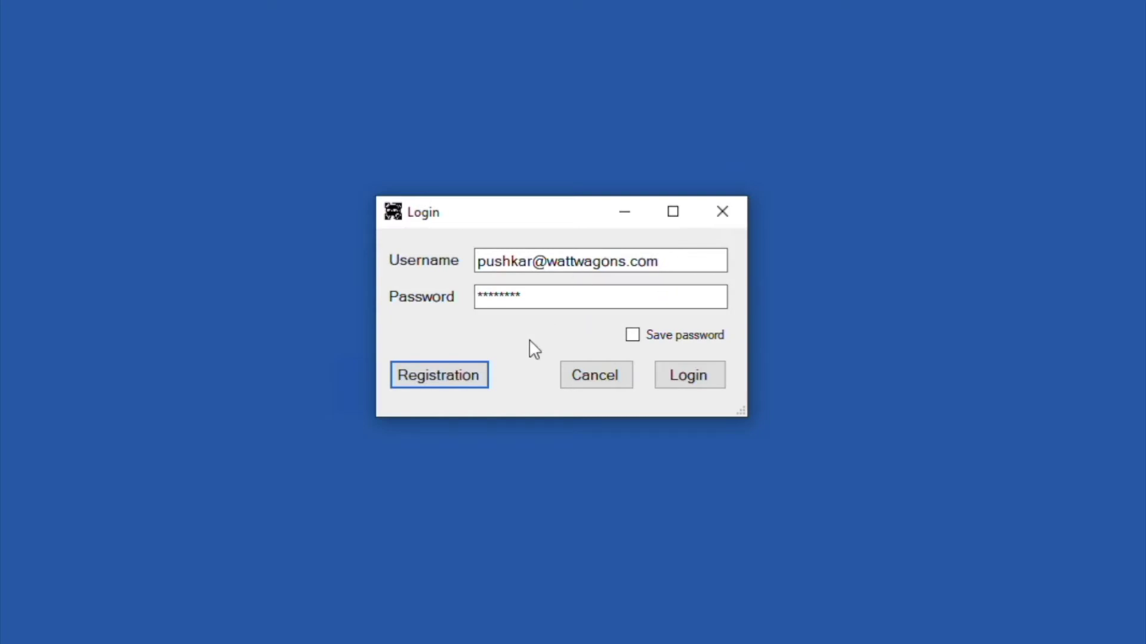
double_click(519, 255)
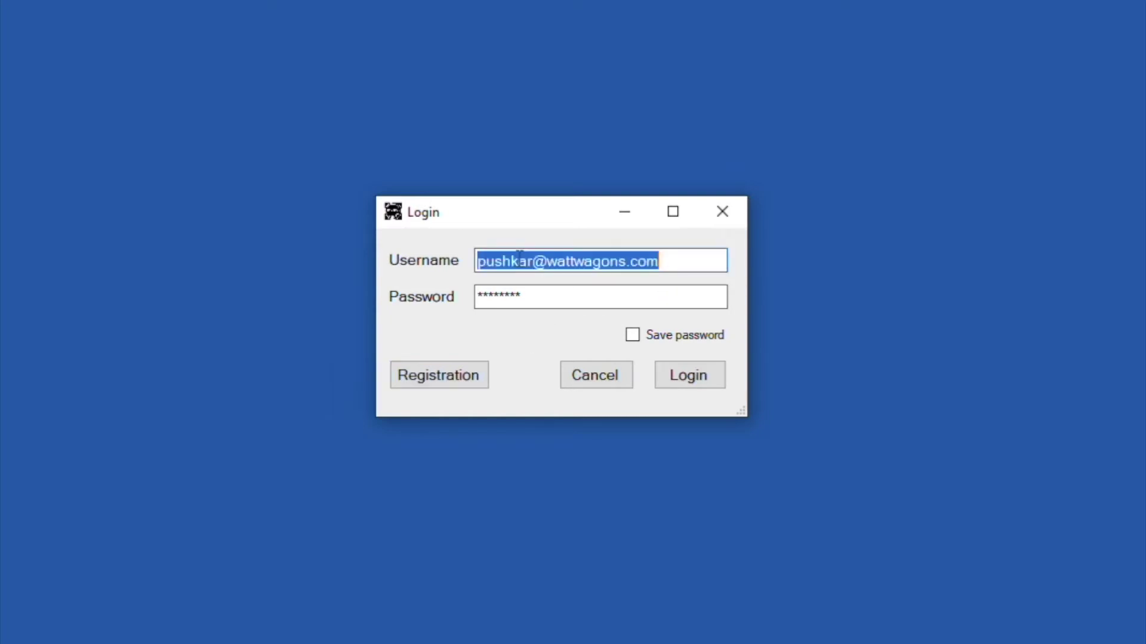
left_click(519, 257)
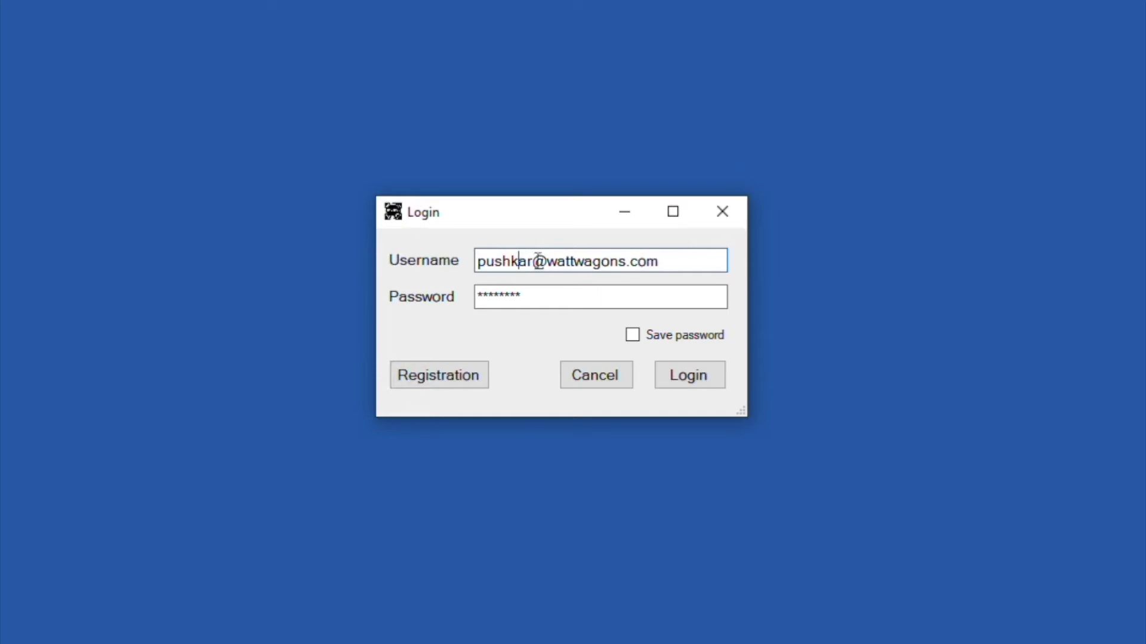
left_click_drag(529, 261, 455, 255)
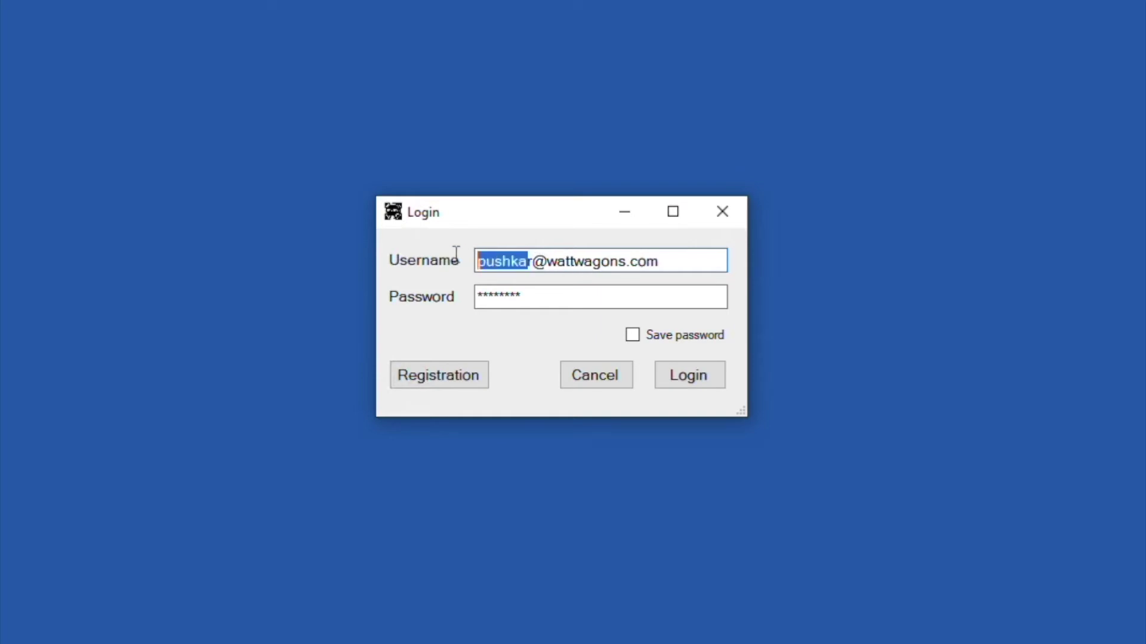
left_click(550, 300)
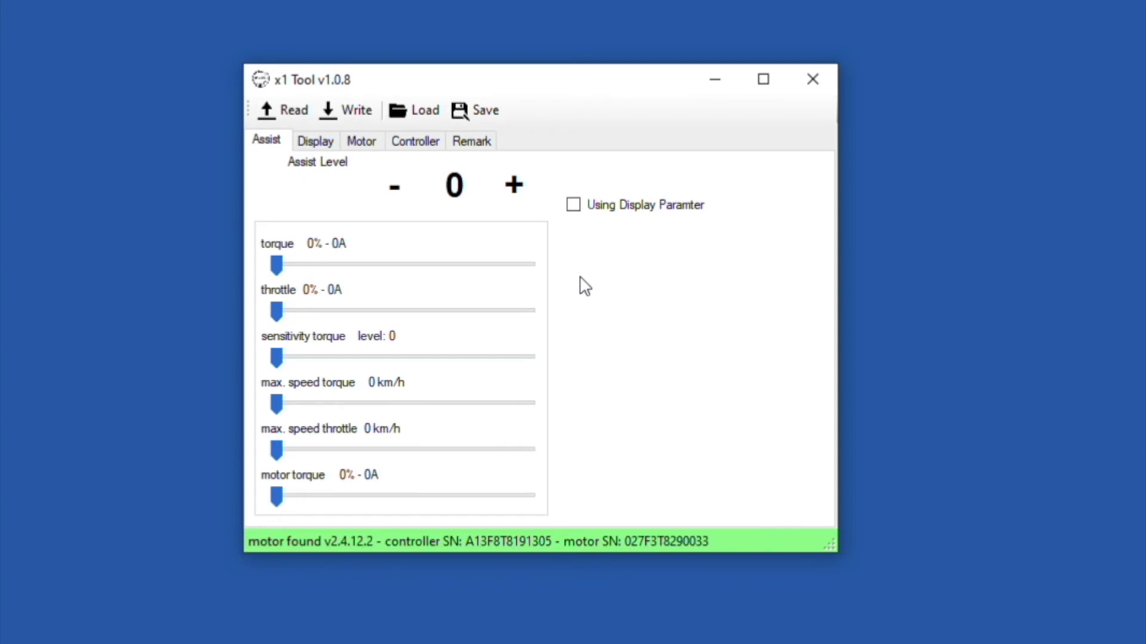
left_click(517, 193)
left_click(517, 195)
left_click(517, 195)
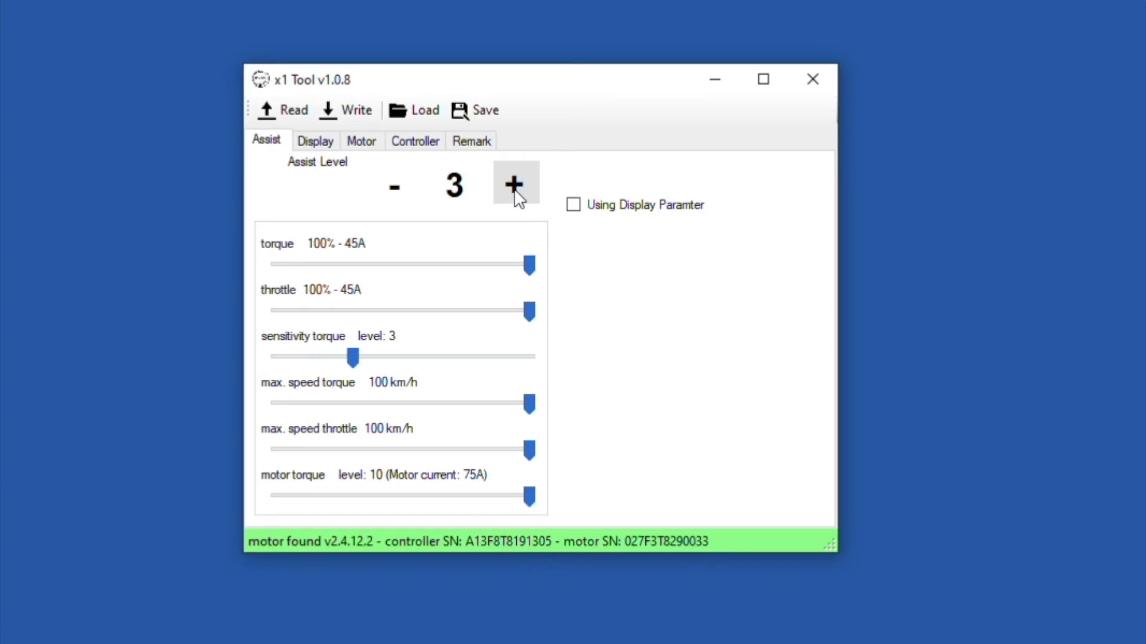
left_click(516, 195)
left_click(516, 195)
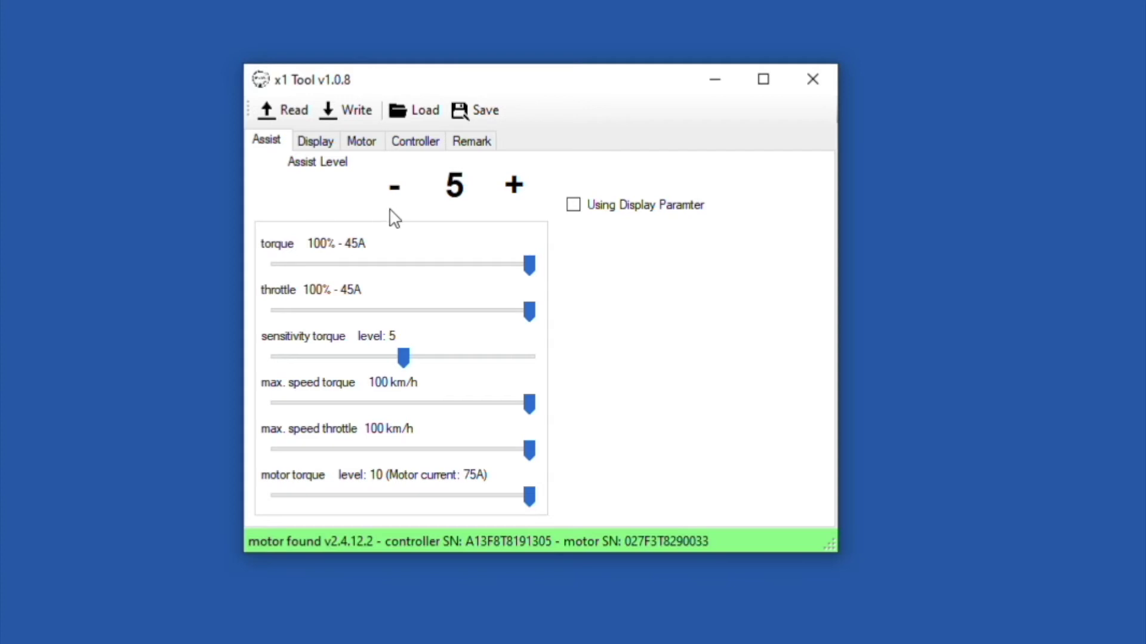
left_click(520, 187)
left_click(519, 188)
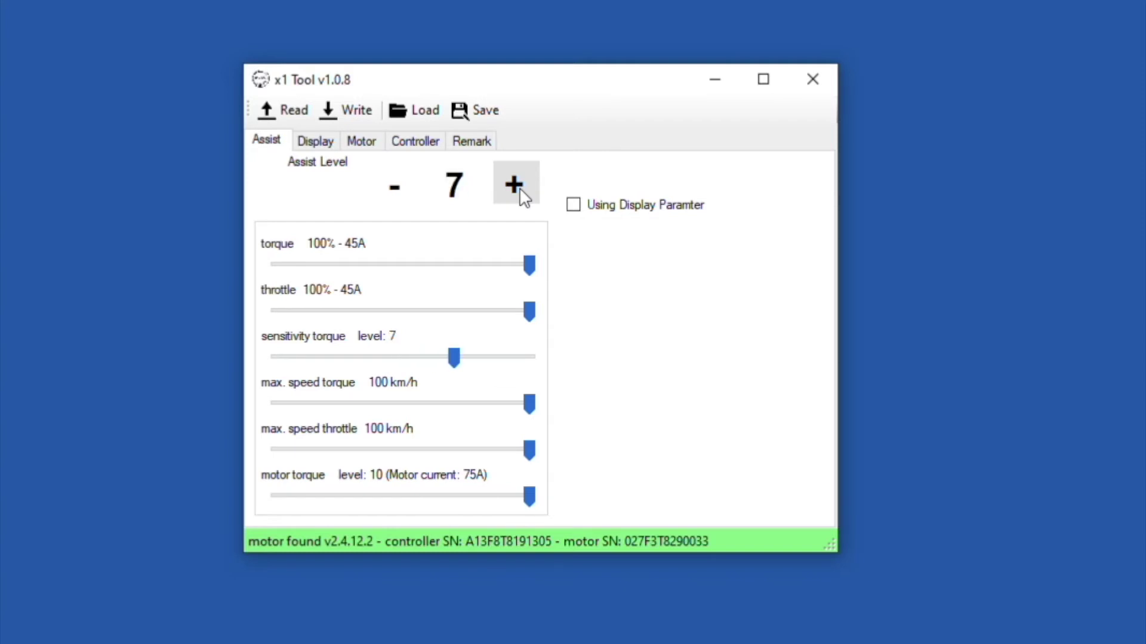
left_click(520, 188)
left_click(519, 187)
left_click(519, 187)
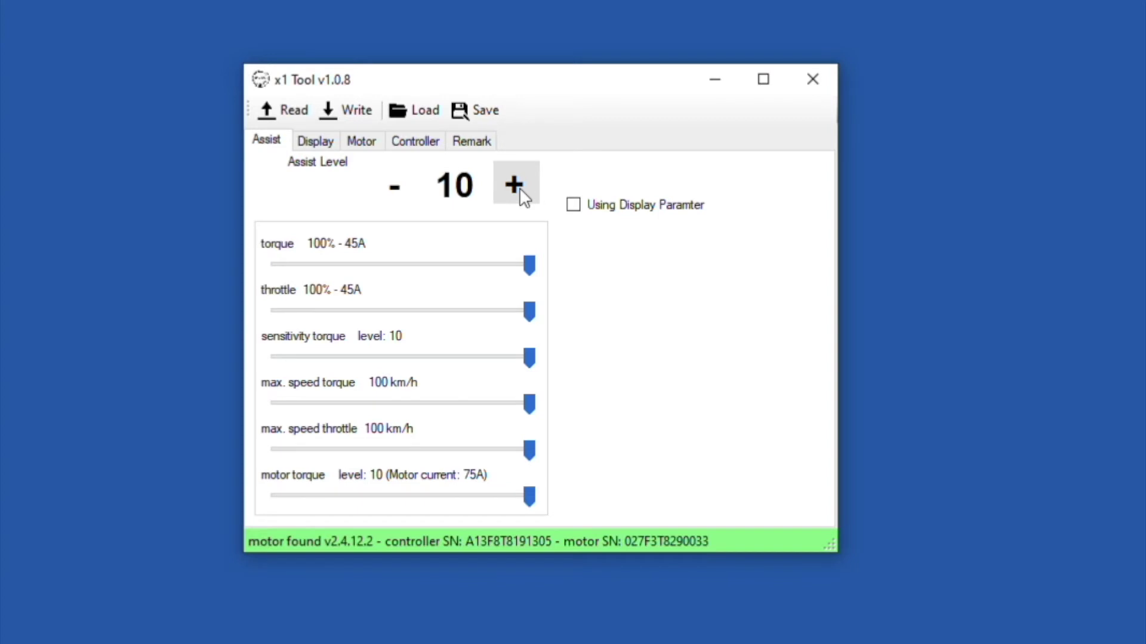
triple_click(388, 201)
double_click(388, 201)
double_click(387, 200)
double_click(388, 200)
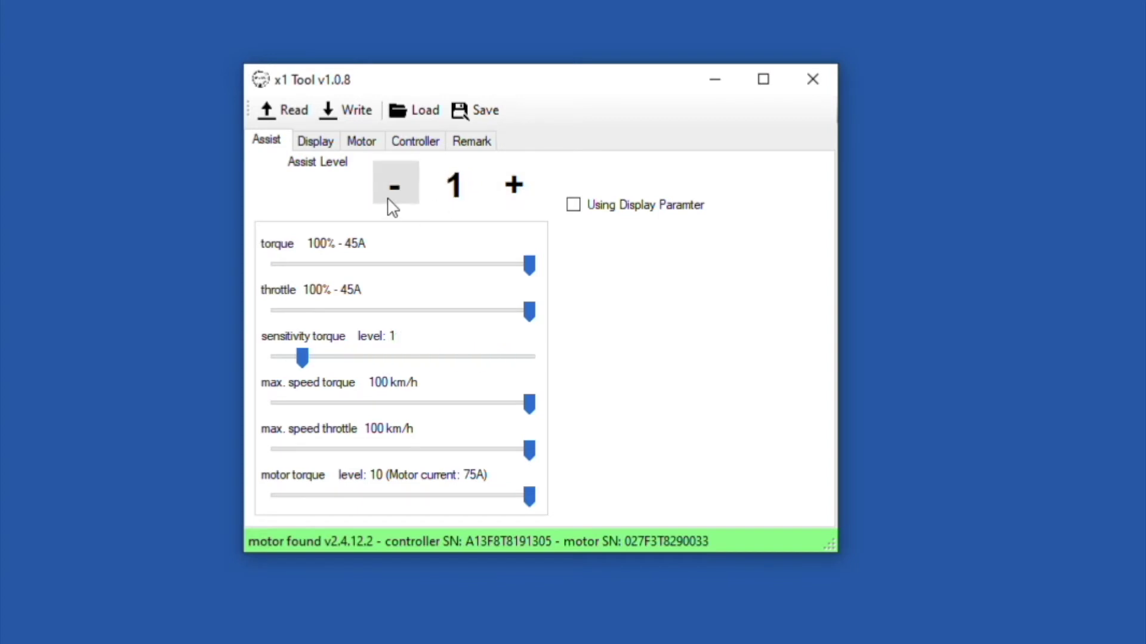
left_click(392, 203)
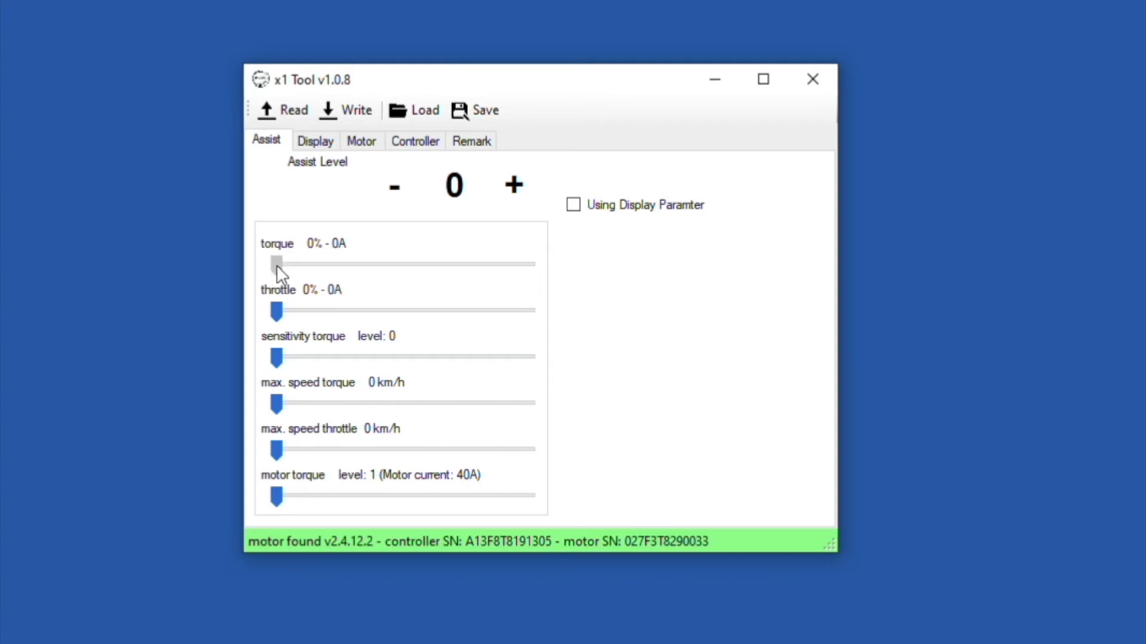
left_click_drag(276, 265, 364, 267)
left_click_drag(364, 268, 549, 290)
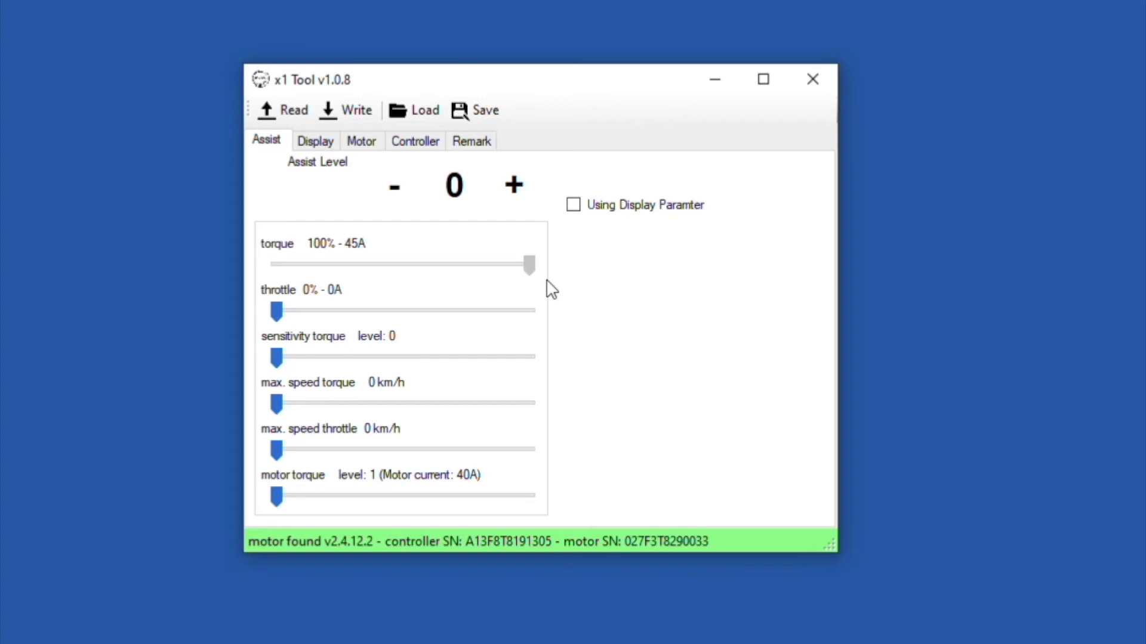
left_click_drag(530, 269, 274, 270)
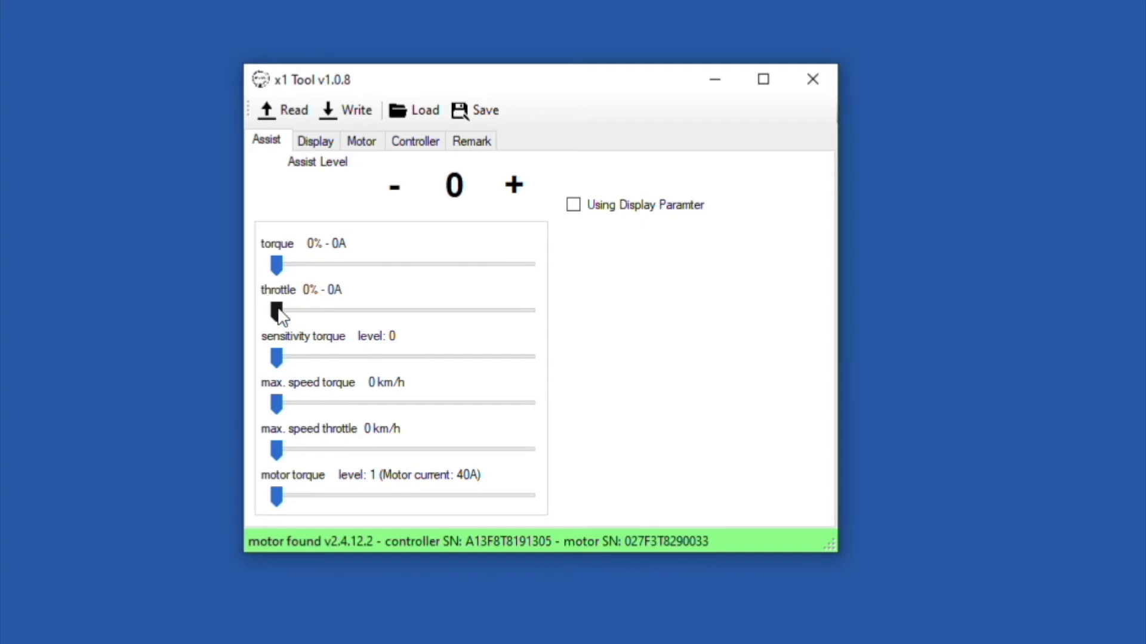
left_click_drag(280, 317, 256, 299)
left_click_drag(275, 316, 358, 323)
mouse_move(357, 310)
left_mouse_down()
mouse_move(578, 313)
mouse_move(357, 310)
mouse_move(366, 309)
left_mouse_up()
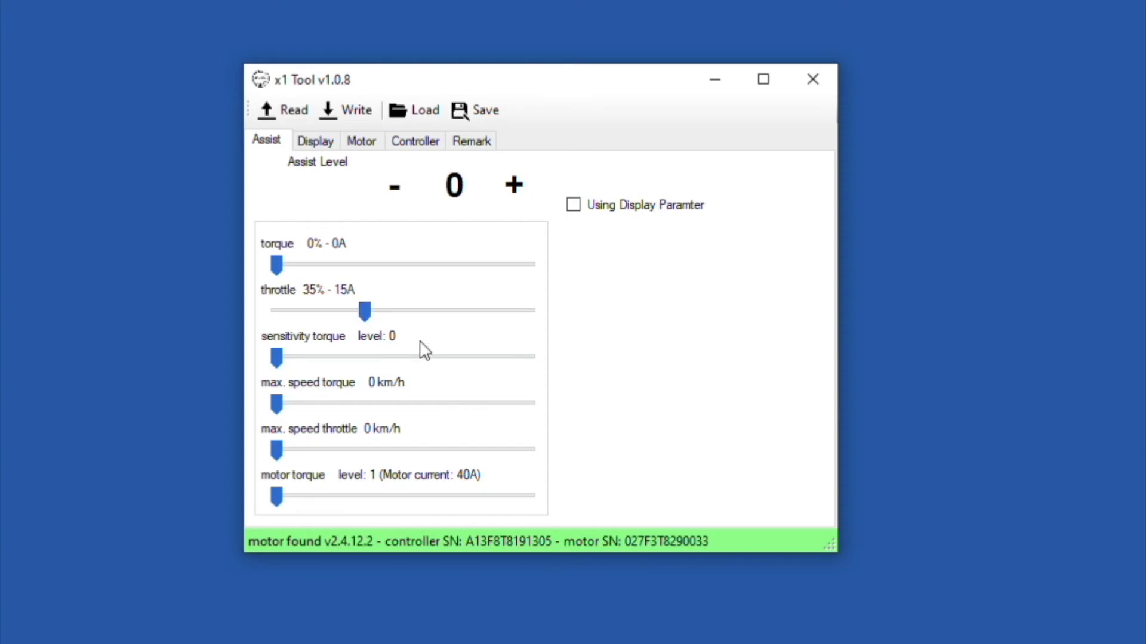
left_click_drag(367, 312, 242, 310)
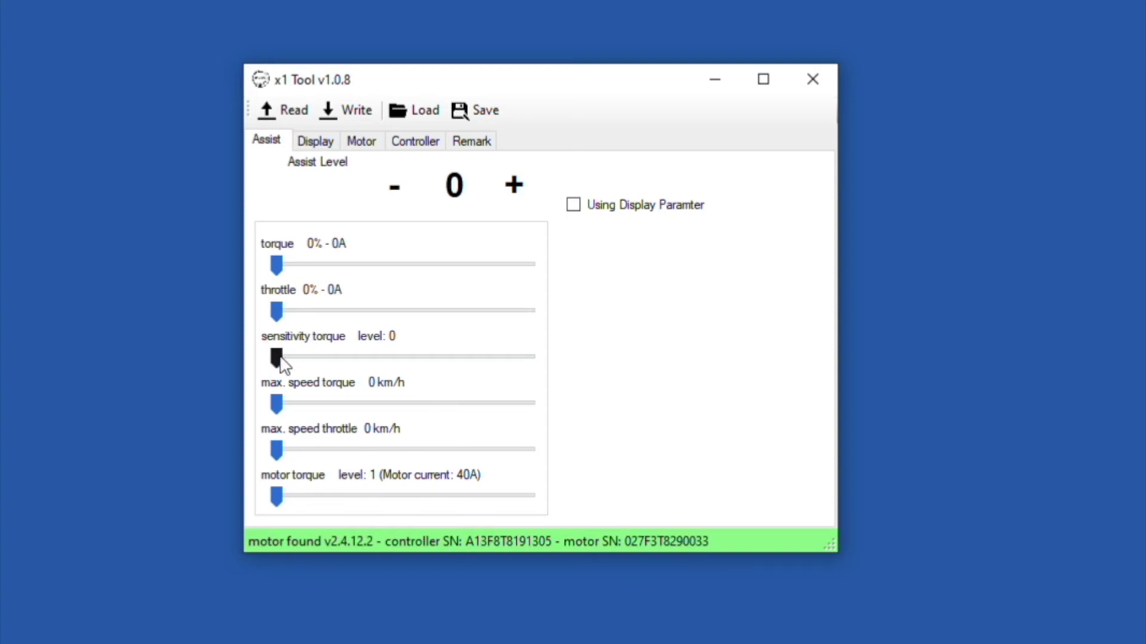
left_click(514, 185)
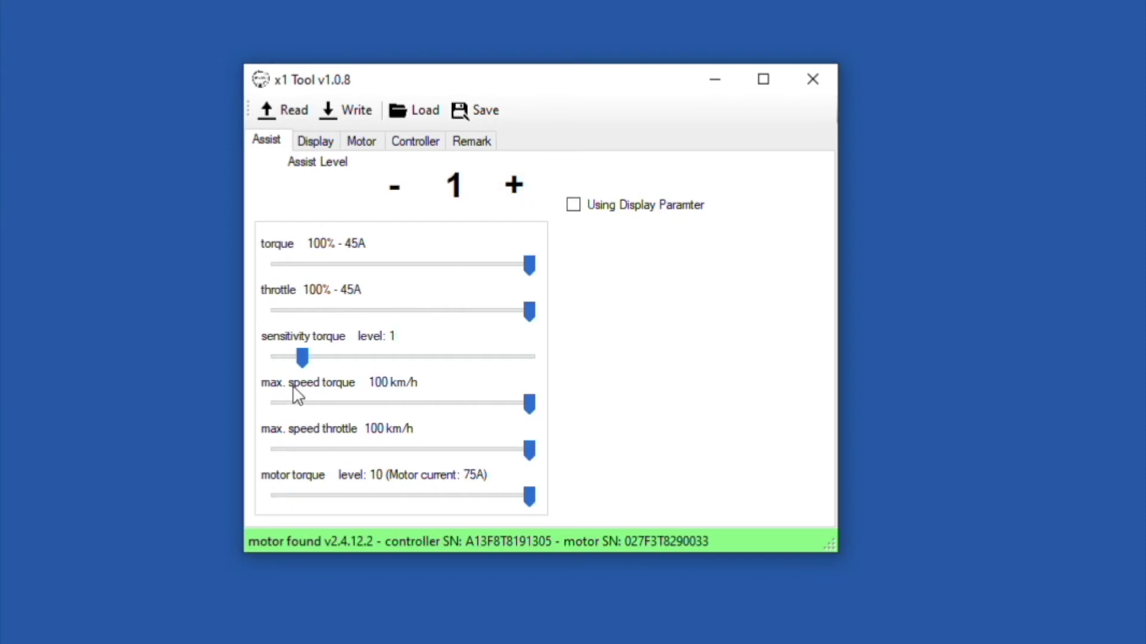
left_click(514, 186)
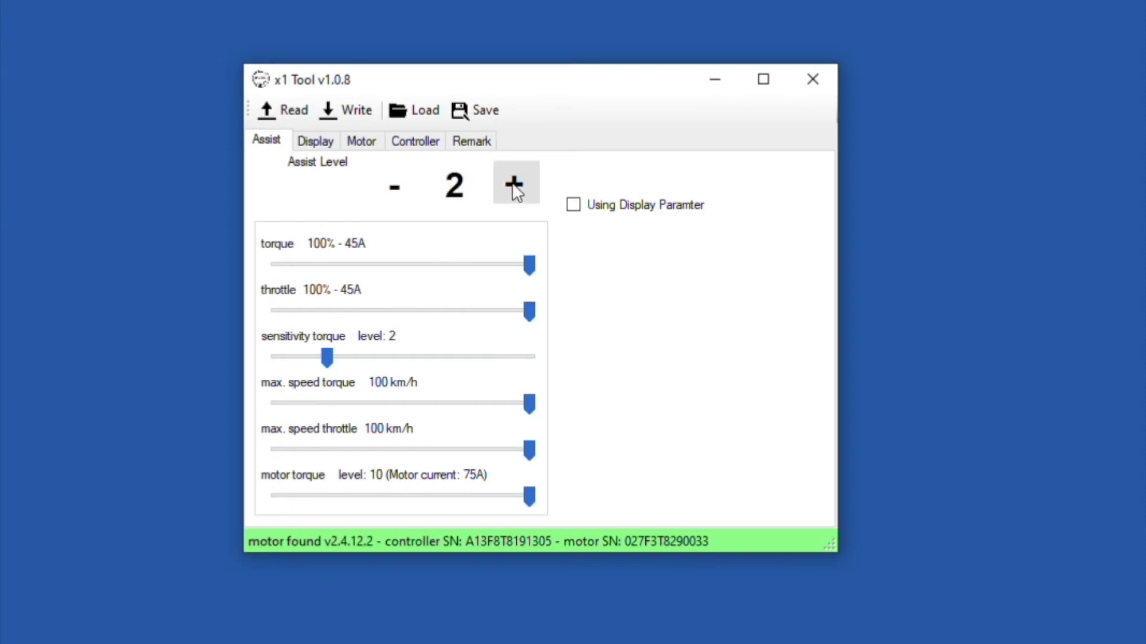
left_click(515, 186)
left_click(514, 186)
left_click(514, 186)
left_click(515, 186)
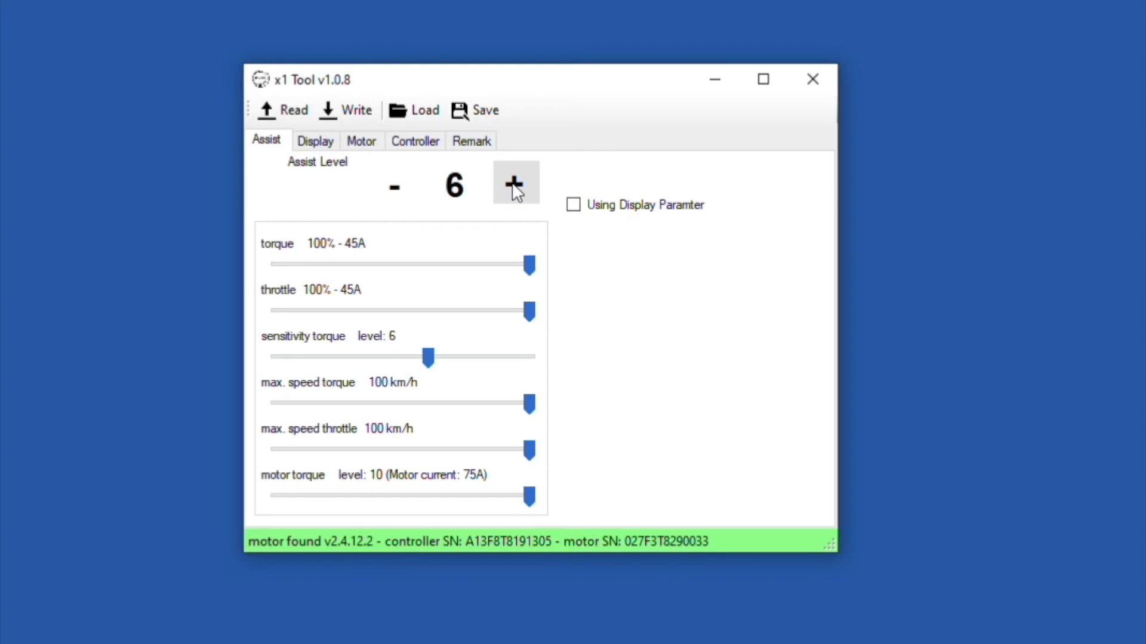
left_click(514, 186)
left_click(514, 186)
left_click(514, 187)
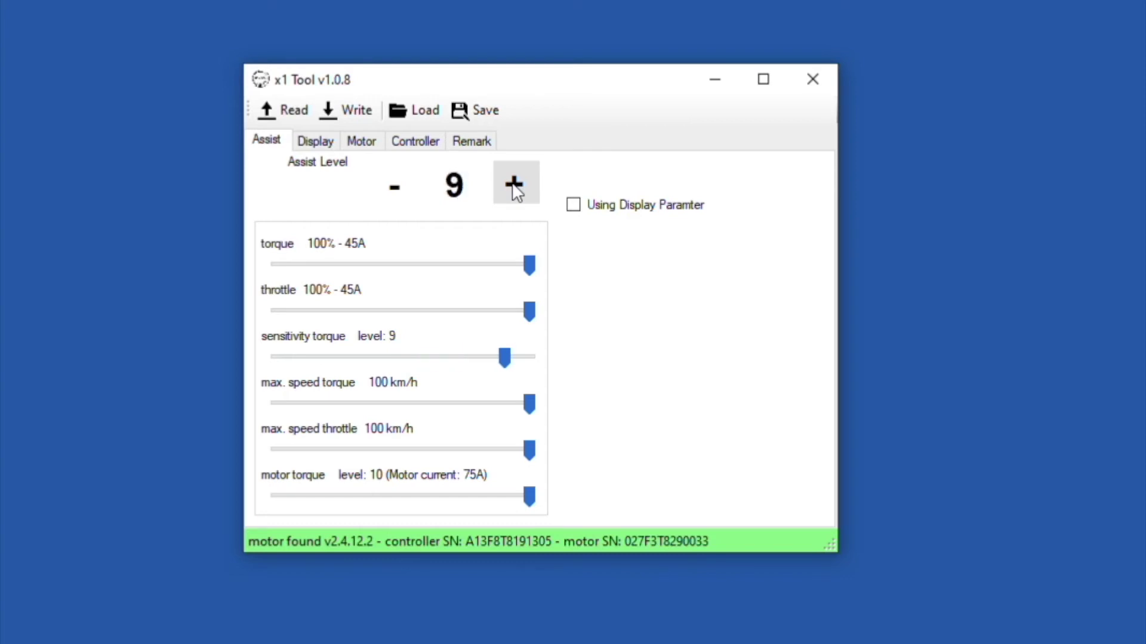
left_click(514, 186)
left_click(392, 185)
left_click(392, 185)
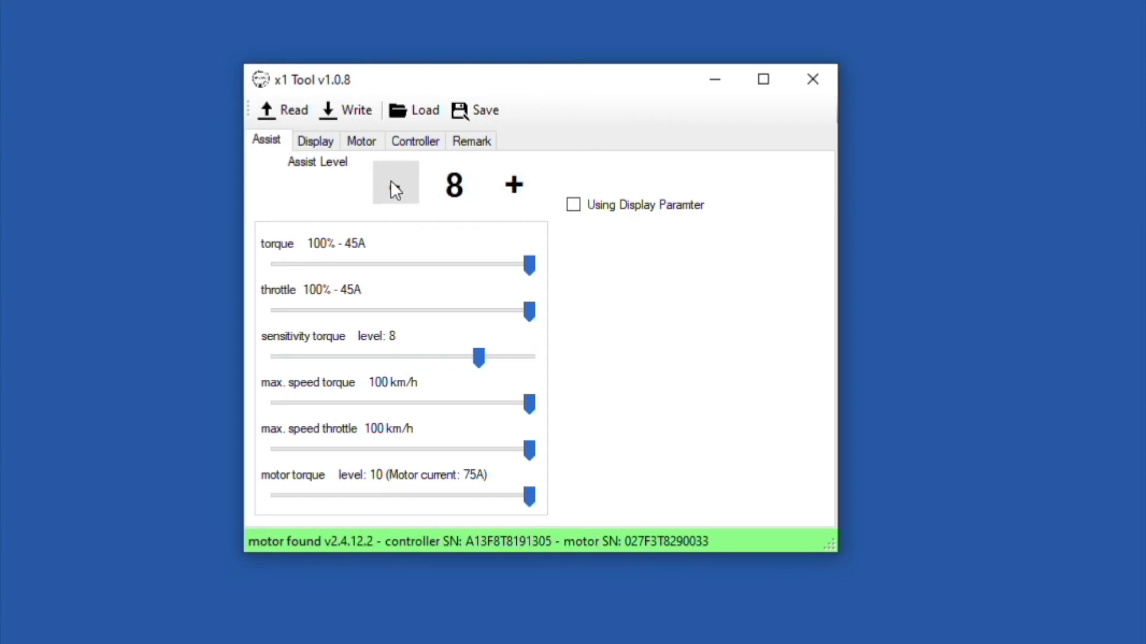
left_click(392, 185)
left_click(392, 185)
left_click(392, 185)
left_click(391, 185)
left_click(391, 185)
left_click(391, 185)
left_click(392, 185)
left_click(391, 185)
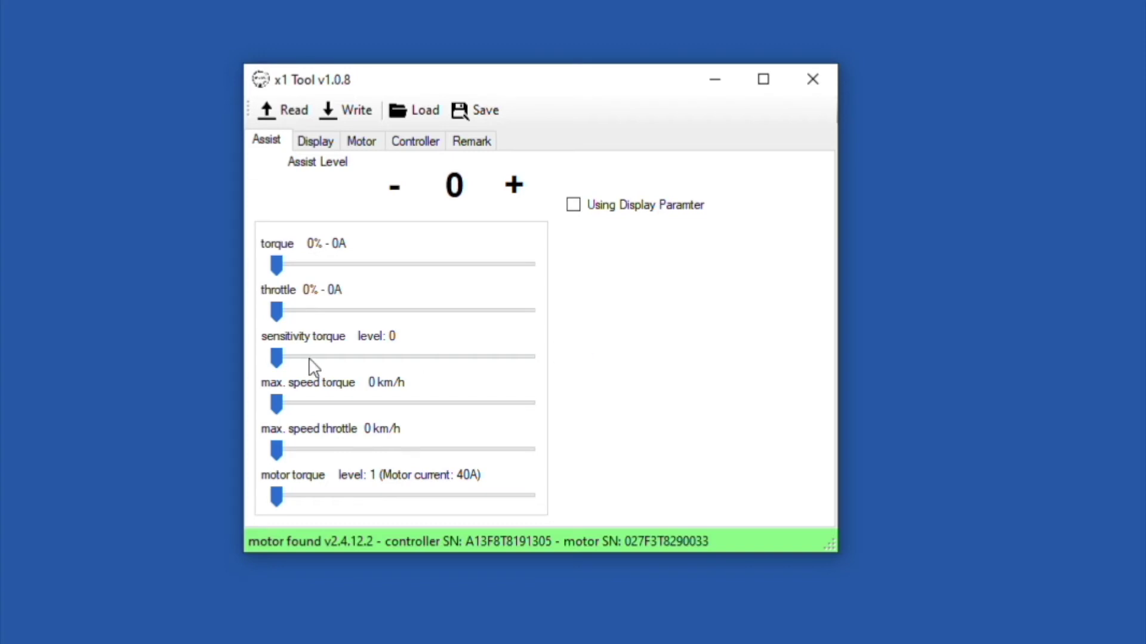
left_click_drag(277, 359, 565, 371)
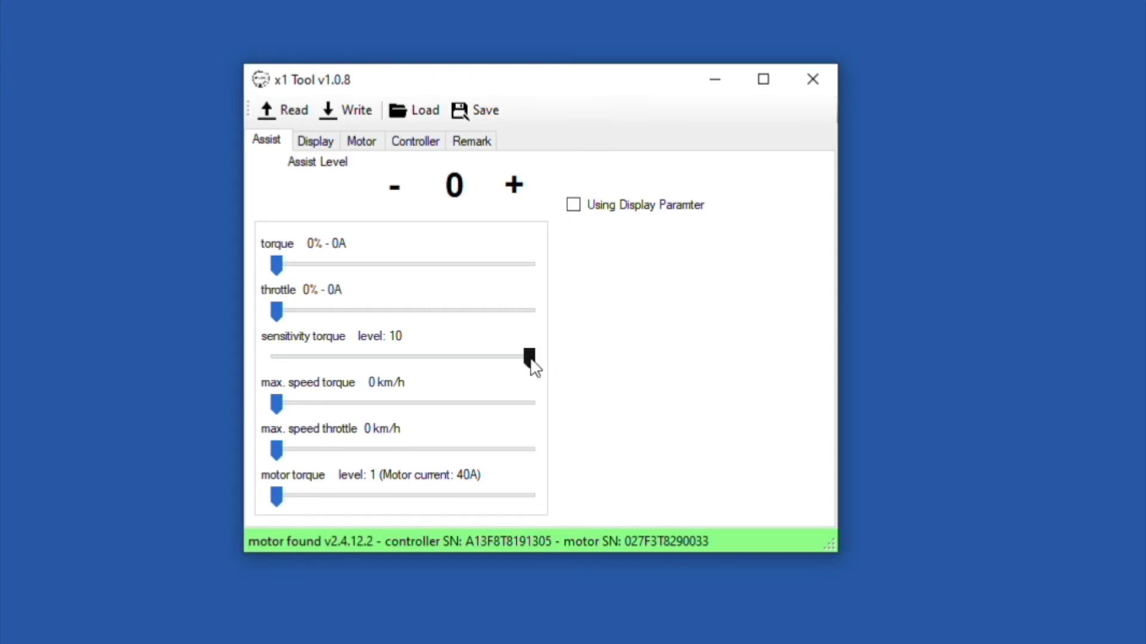
left_click_drag(530, 361, 268, 362)
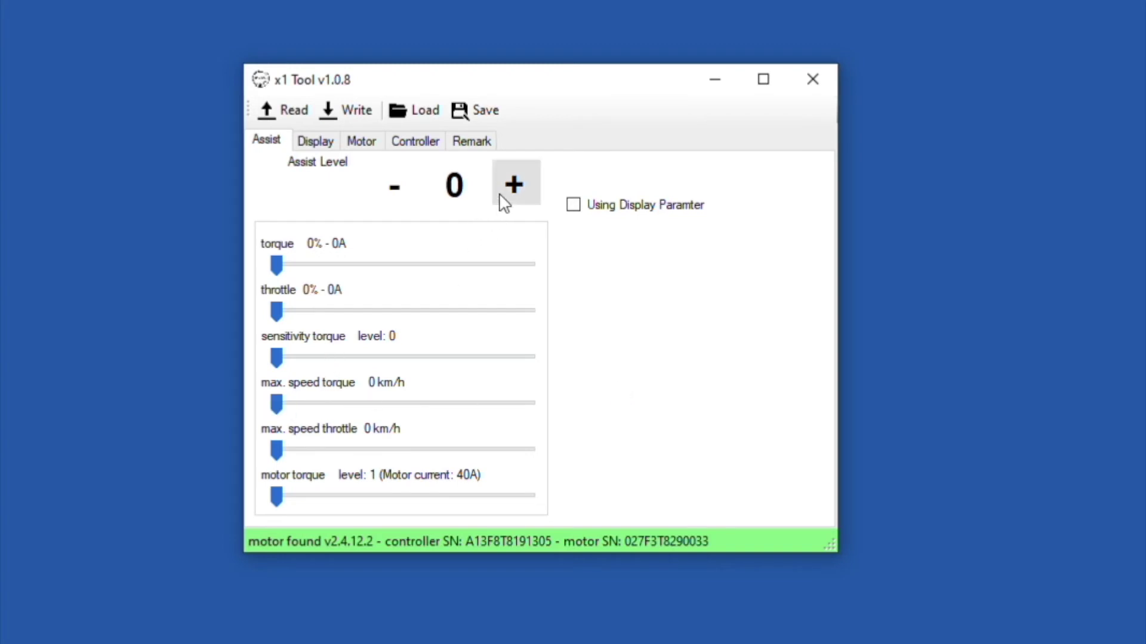
left_click(515, 189)
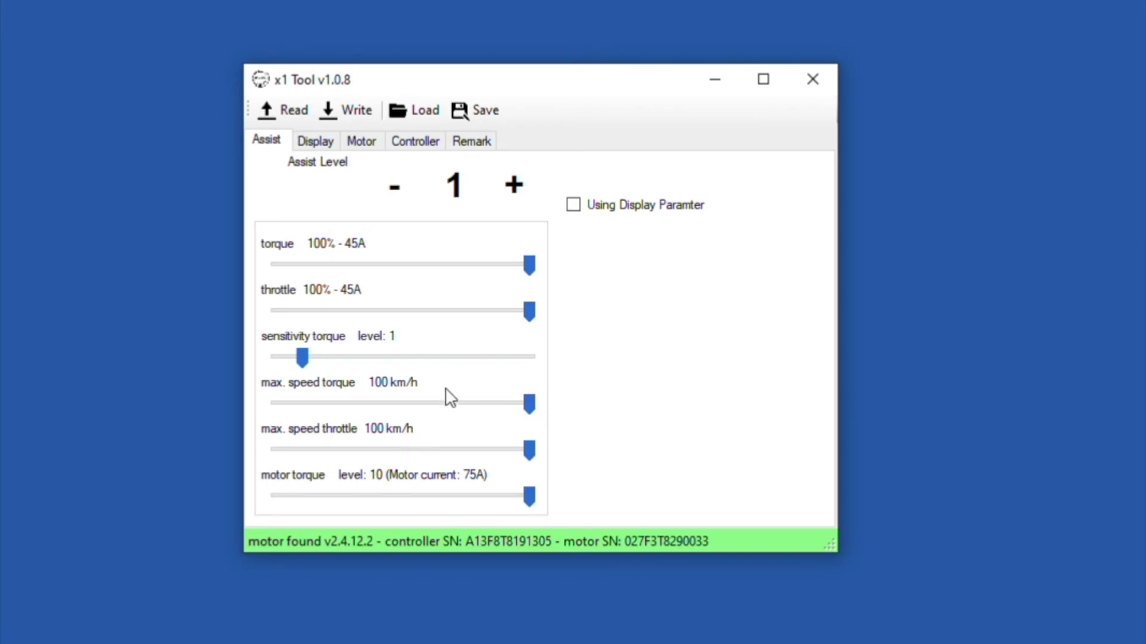
left_click(513, 187)
left_click(513, 186)
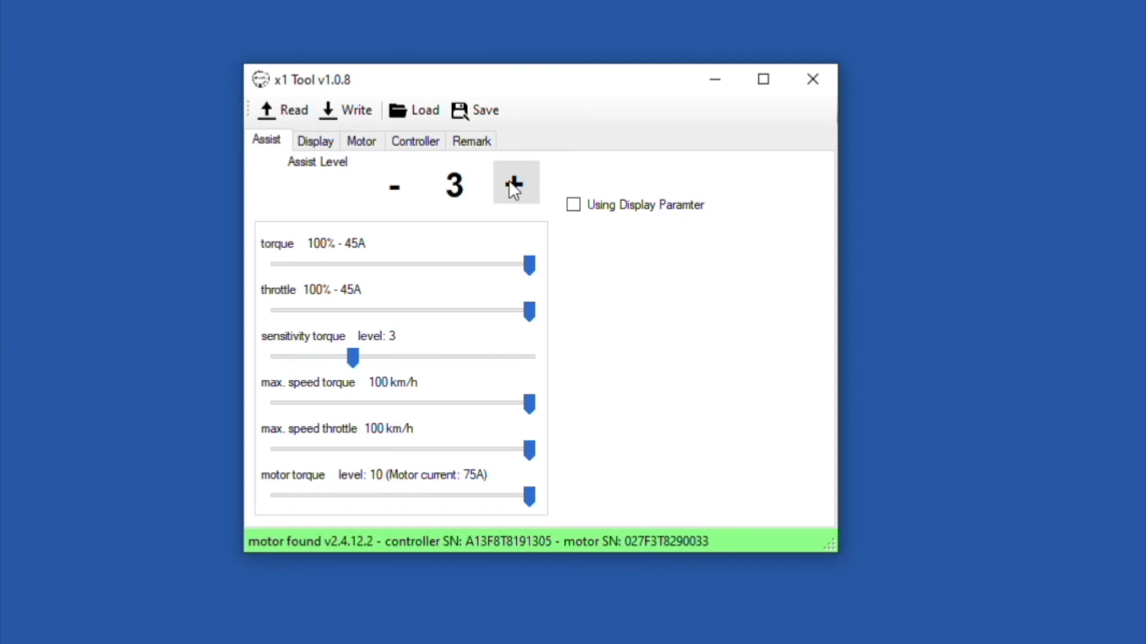
left_click(513, 186)
left_click(392, 189)
left_click(393, 190)
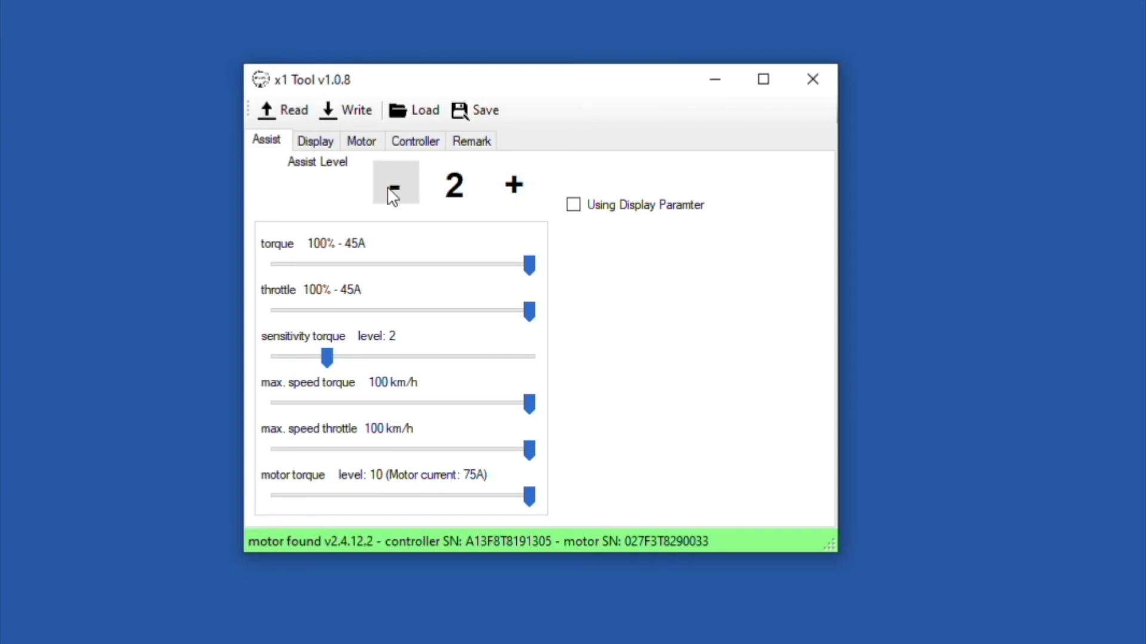
left_click(392, 190)
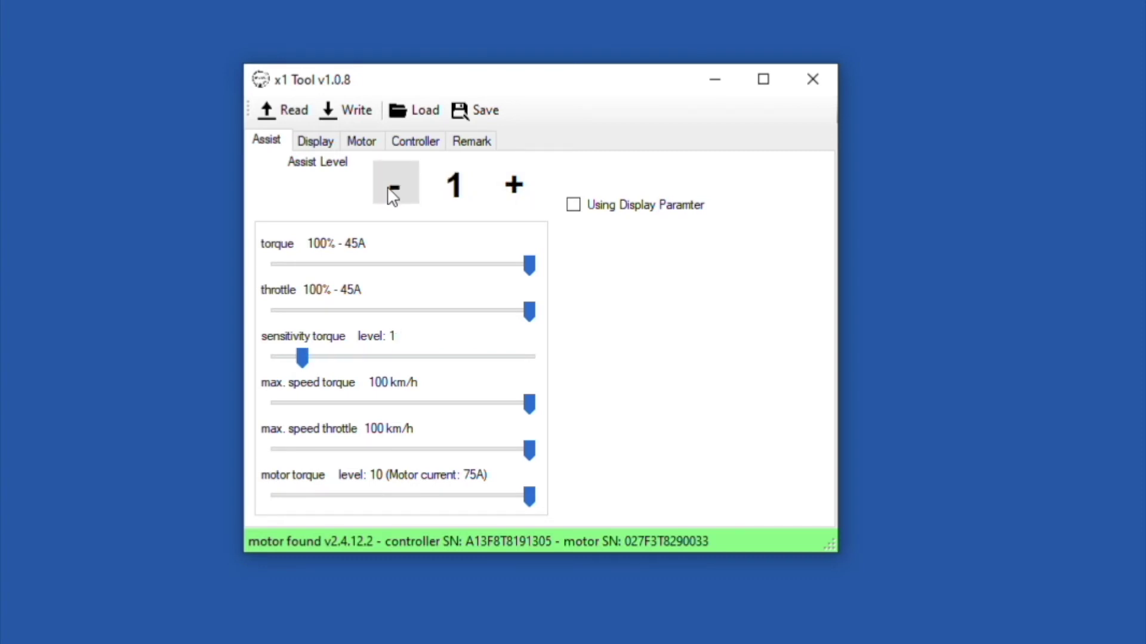
left_click(393, 190)
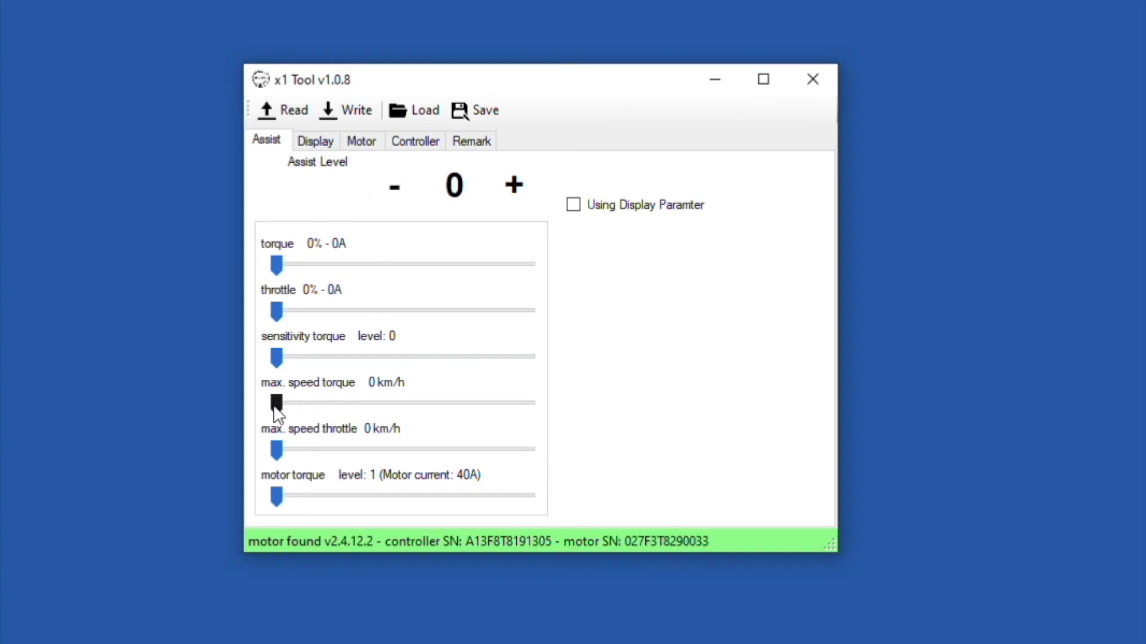
mouse_move(274, 408)
left_mouse_down()
mouse_move(428, 416)
mouse_move(269, 397)
left_mouse_up()
Step: Show the Motor tab with motor current 75 and battery current 45
left_click(370, 143)
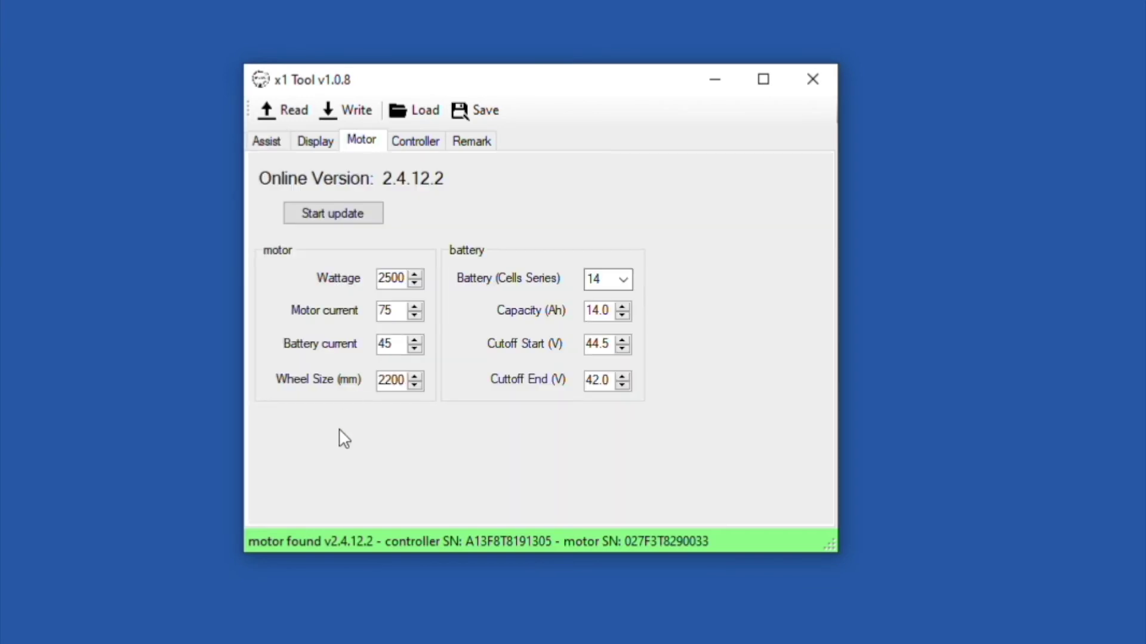
Step: Highlight motor current 75 and battery current 45 unchanged, then return to Assist level 0
left_click_drag(394, 345, 369, 343)
left_click_drag(397, 310, 367, 308)
left_click_drag(395, 344, 354, 345)
left_click(394, 349)
left_click_drag(393, 342, 339, 345)
left_click_drag(395, 311, 352, 303)
left_click(310, 142)
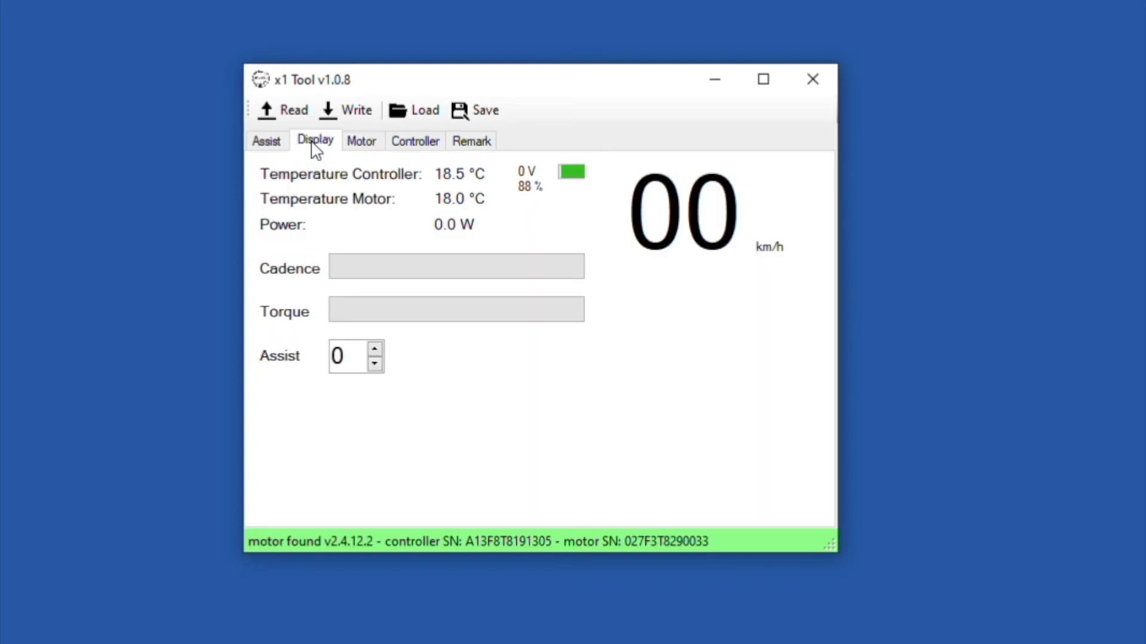
left_click(283, 141)
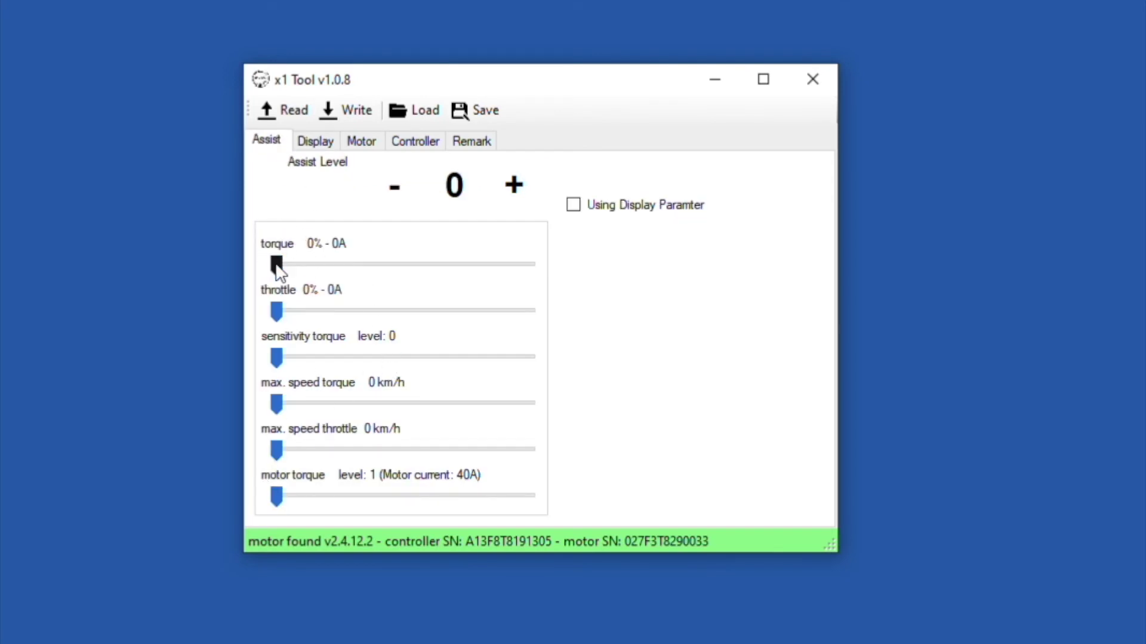
left_click_drag(277, 266, 362, 267)
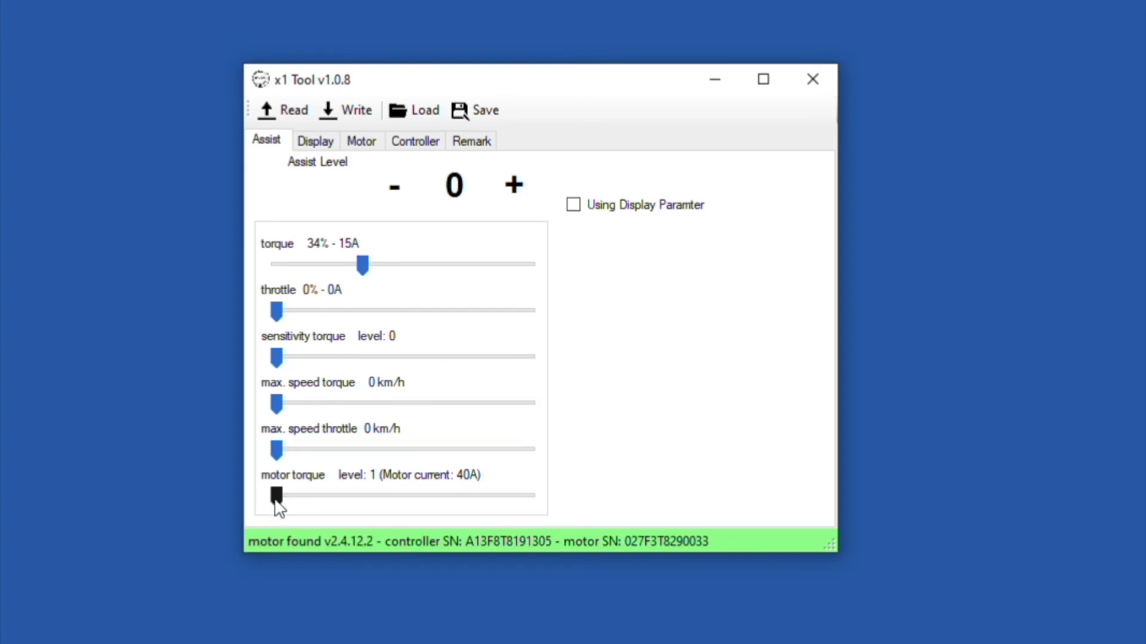
left_click_drag(275, 502, 275, 502)
left_click_drag(278, 498, 533, 527)
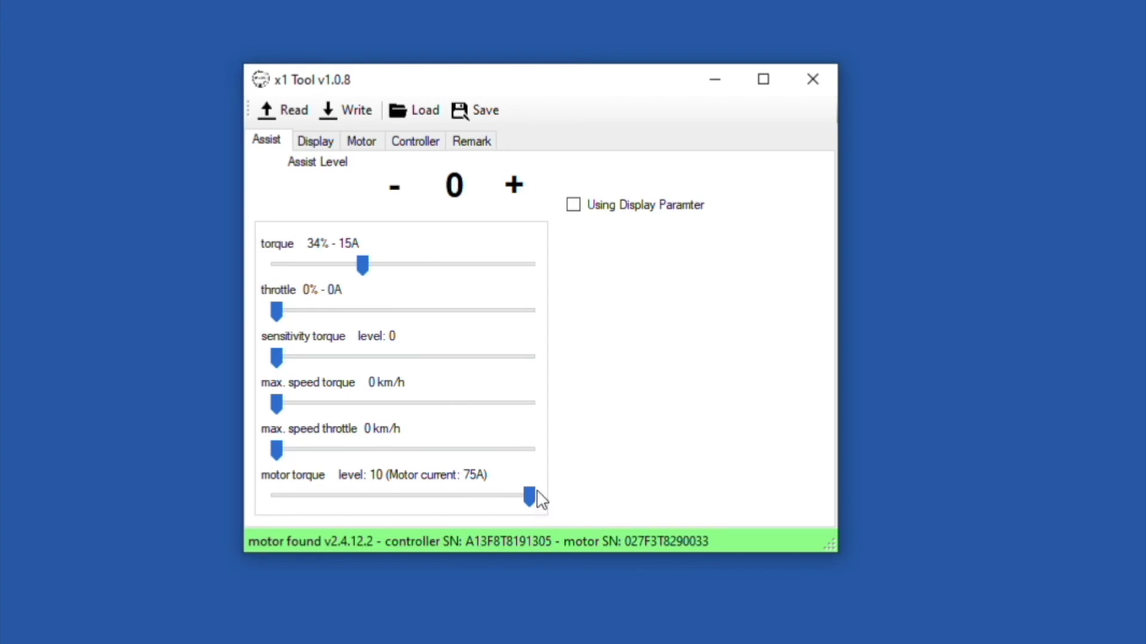
left_click_drag(531, 498, 279, 494)
left_click_drag(365, 266, 261, 269)
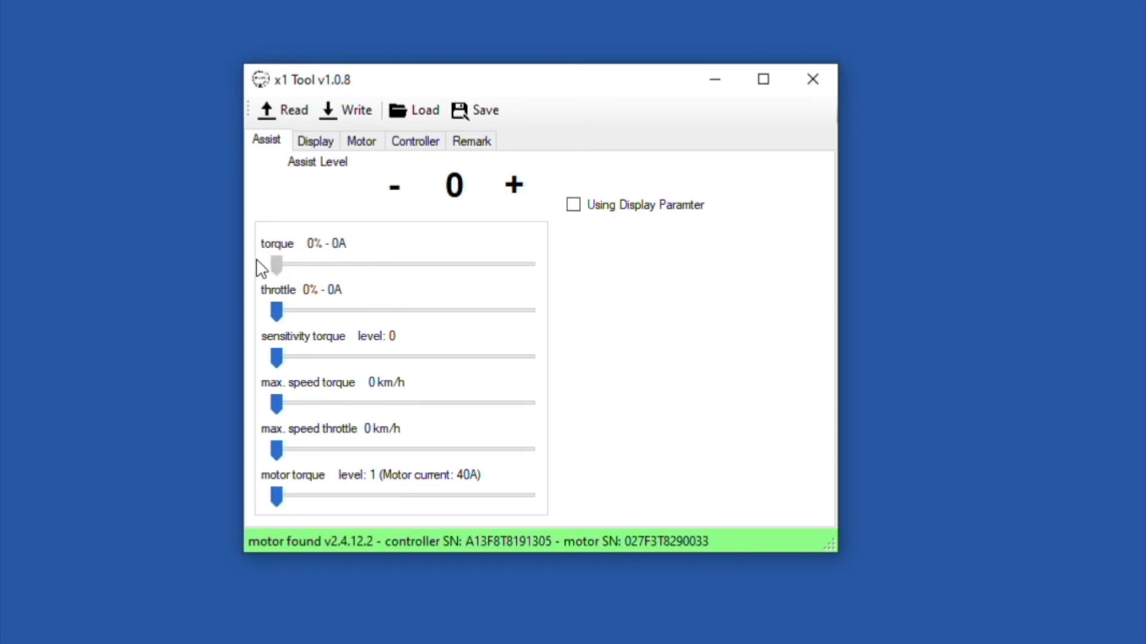
left_click(525, 186)
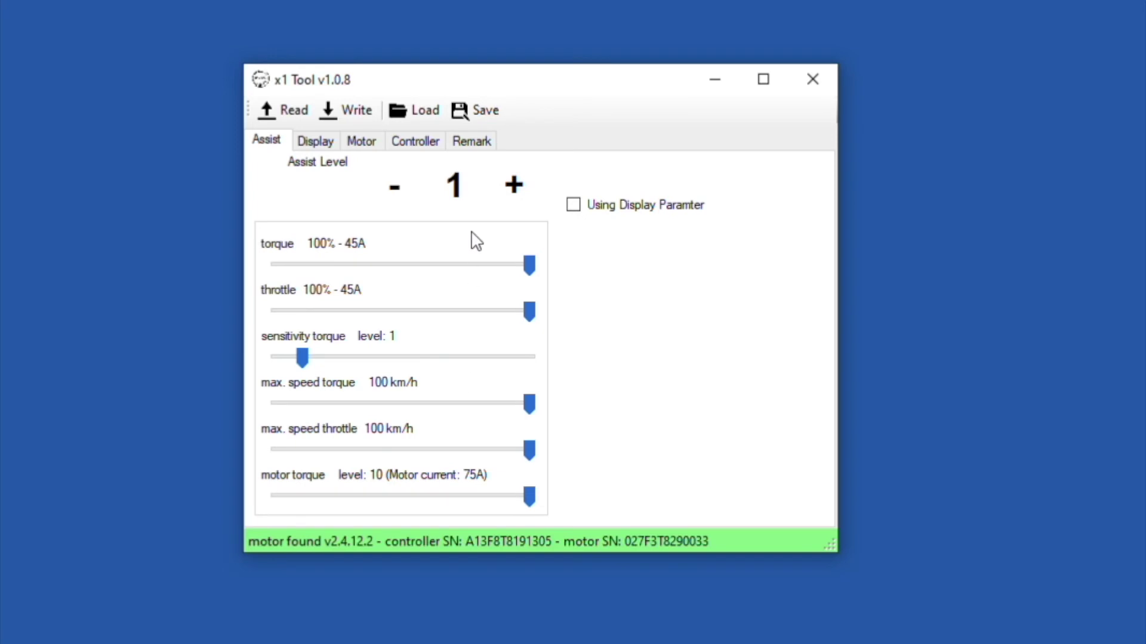
left_click(515, 178)
left_click(514, 179)
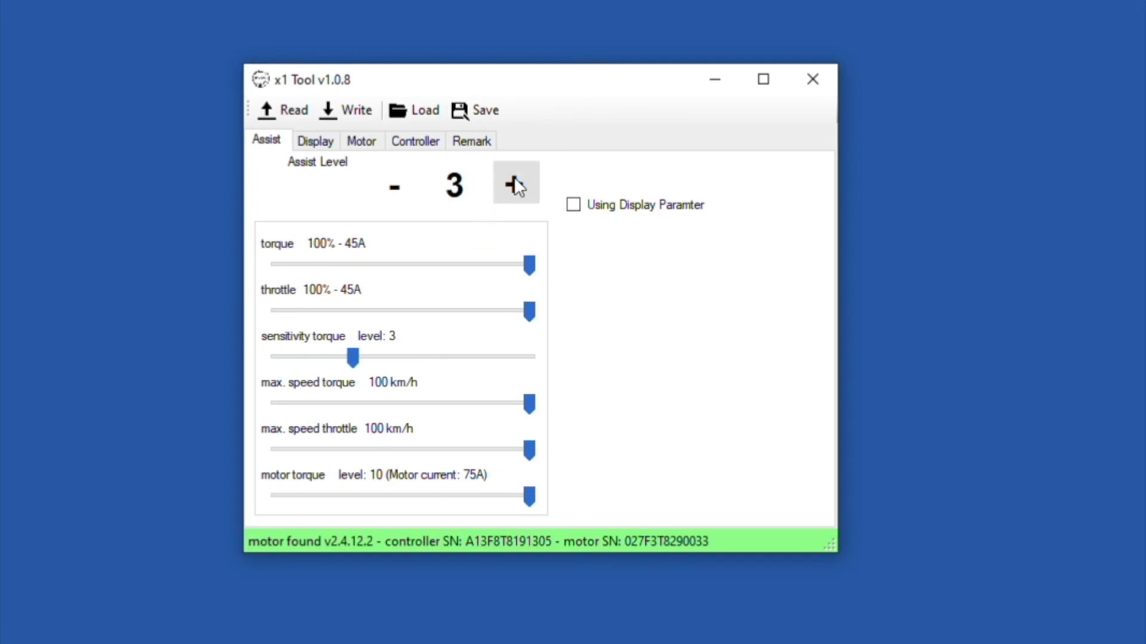
left_click(514, 177)
left_click(513, 177)
double_click(405, 185)
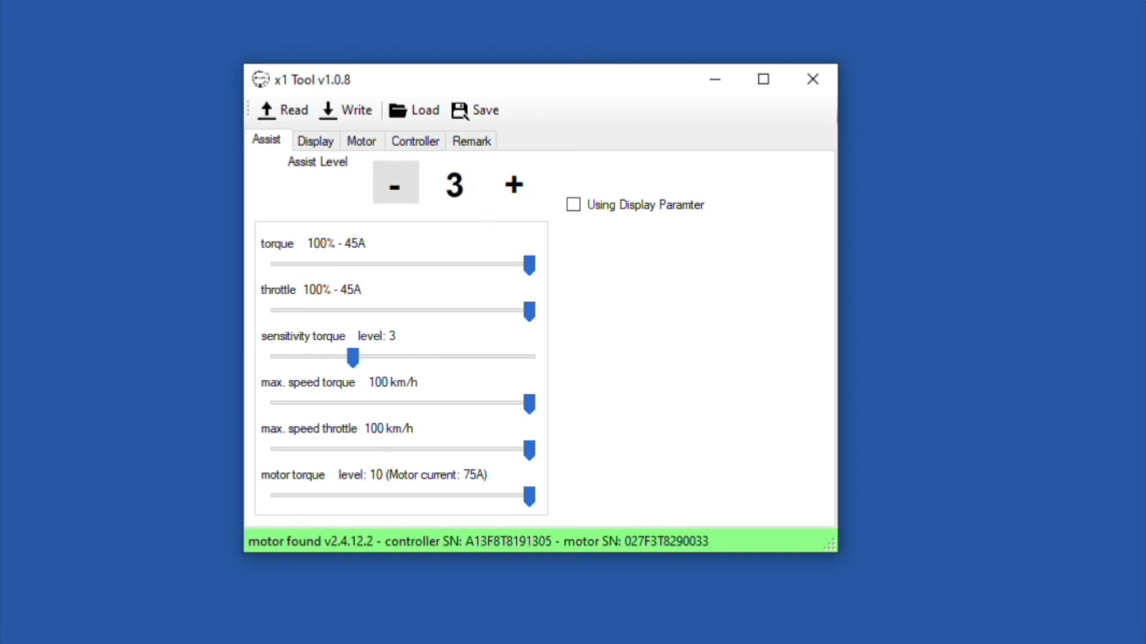
left_click(406, 182)
left_click(406, 182)
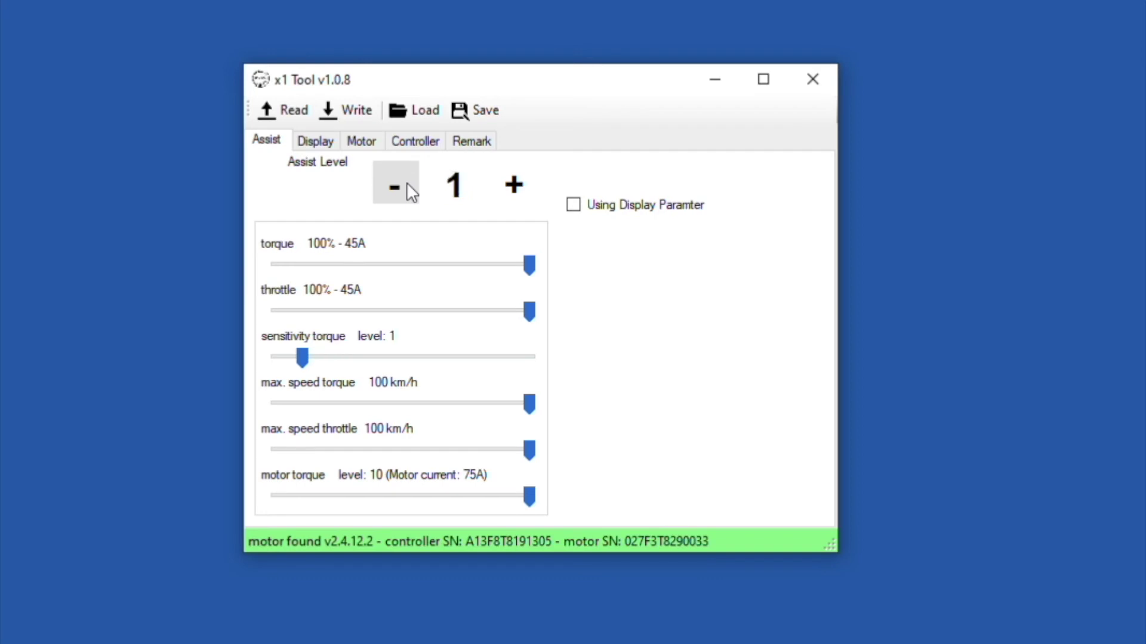
left_click(406, 182)
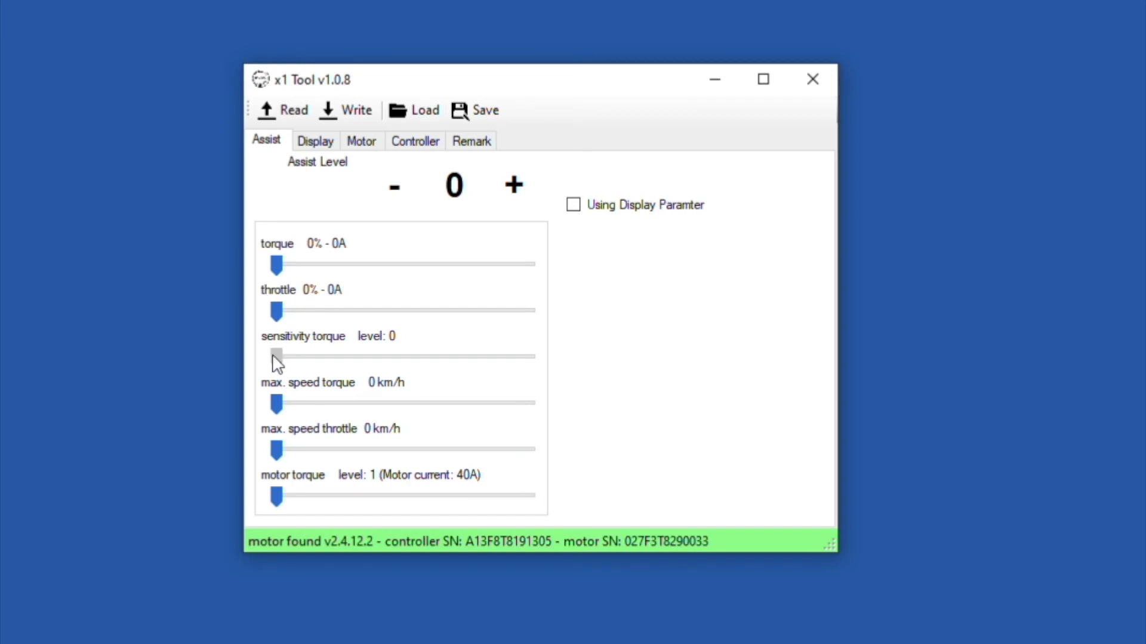
left_click_drag(276, 361, 225, 366)
left_click_drag(277, 455, 390, 457)
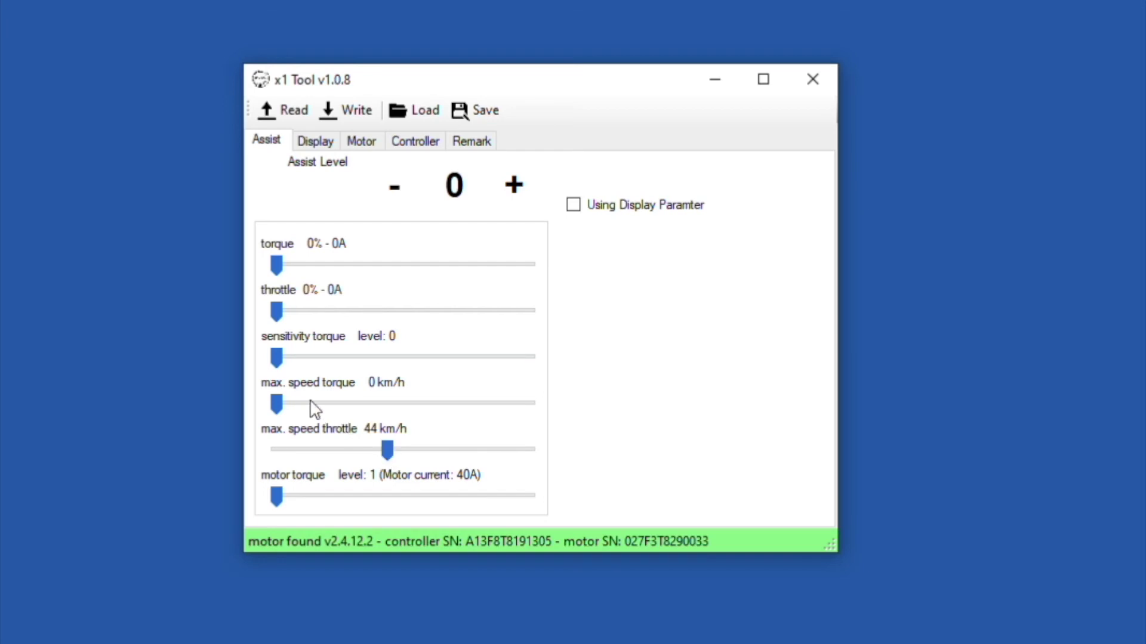
left_click_drag(277, 402, 119, 367)
left_click_drag(389, 463, 198, 450)
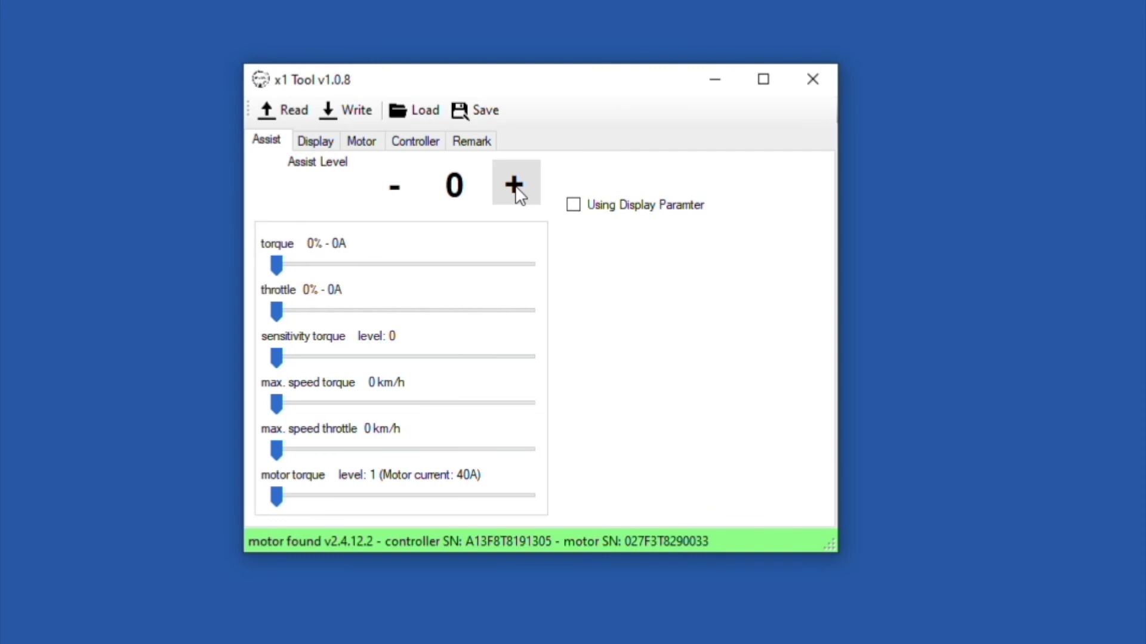
Step: Lower assist level 1 torque and throttle limits to 34% - 15A
left_click(516, 186)
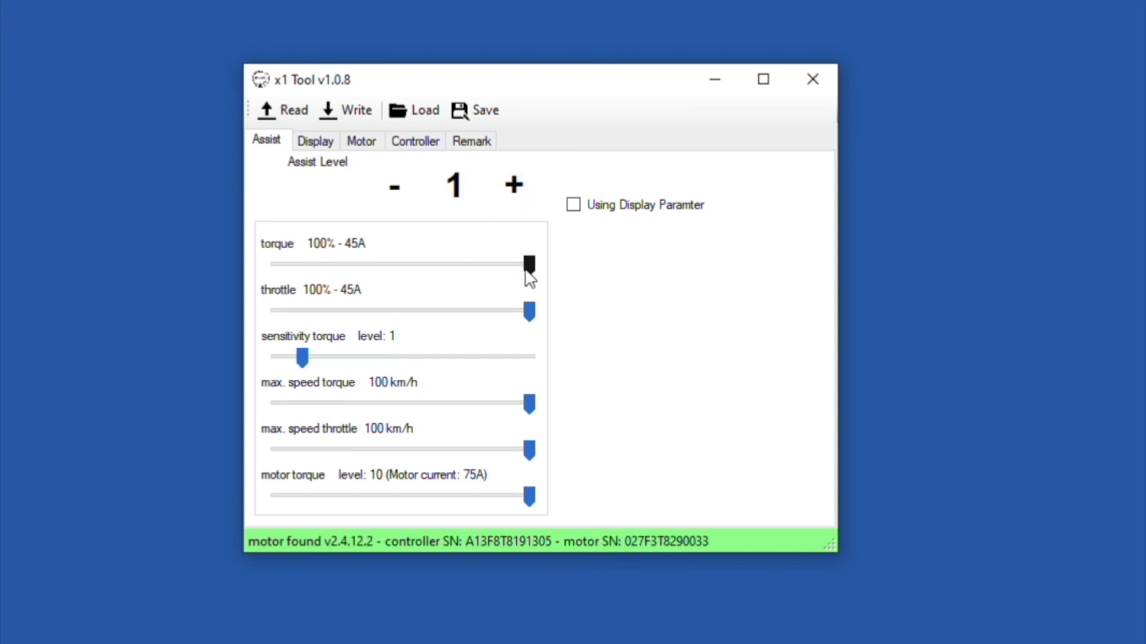
left_click_drag(526, 270, 358, 268)
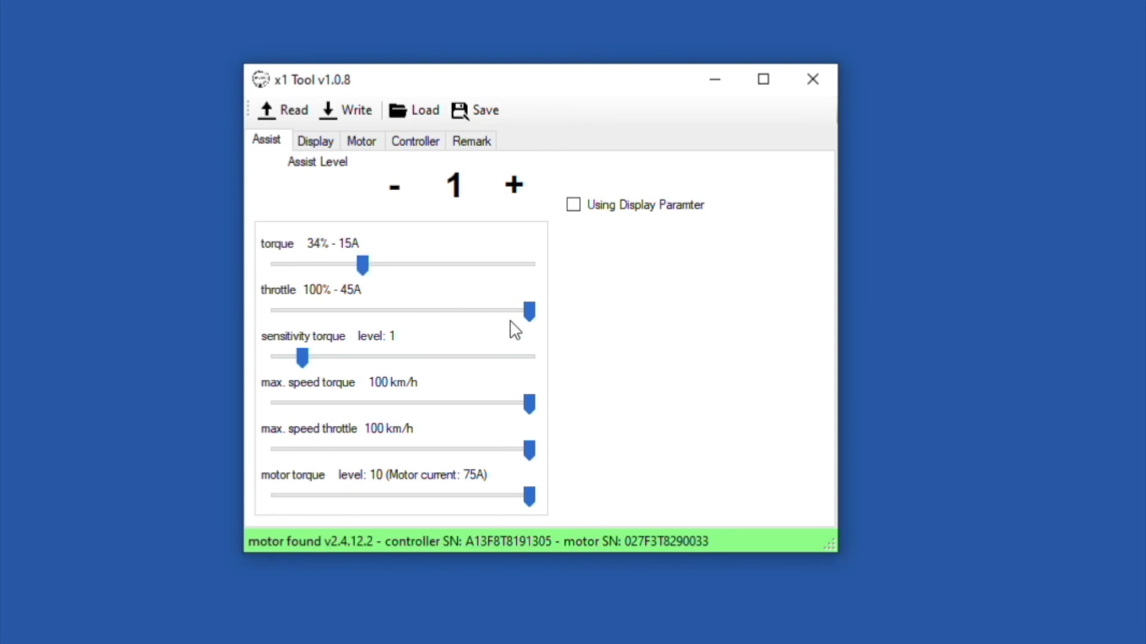
left_click_drag(529, 312, 365, 317)
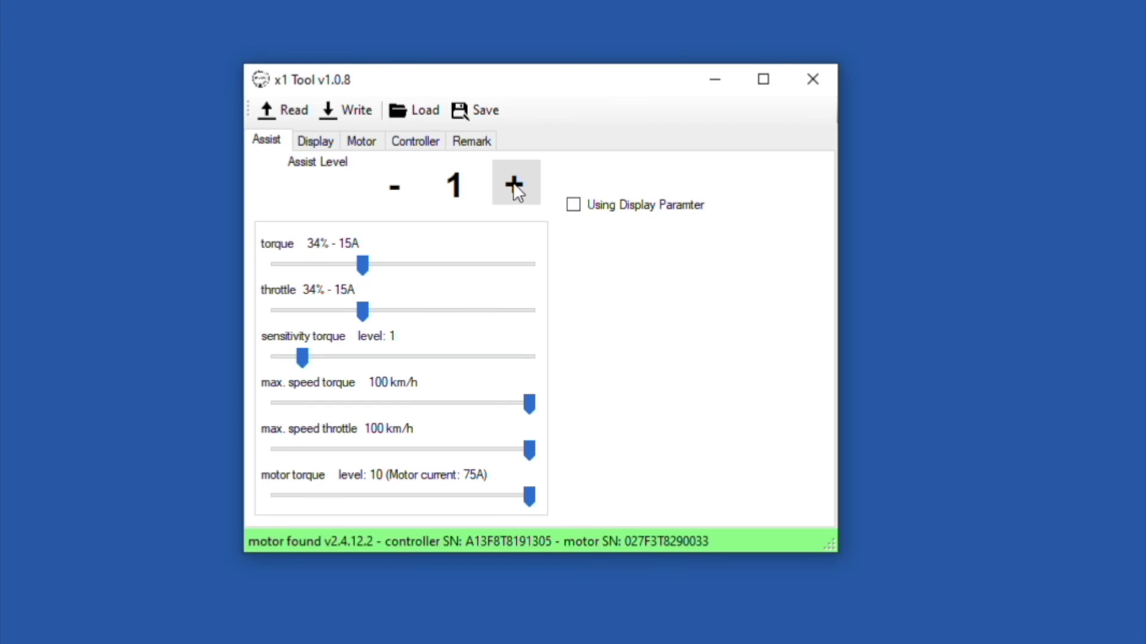
left_click(513, 186)
Step: Cap torque and throttle at about 15A for assist levels 2 and 3 (torque 14A)
left_click_drag(528, 271, 360, 272)
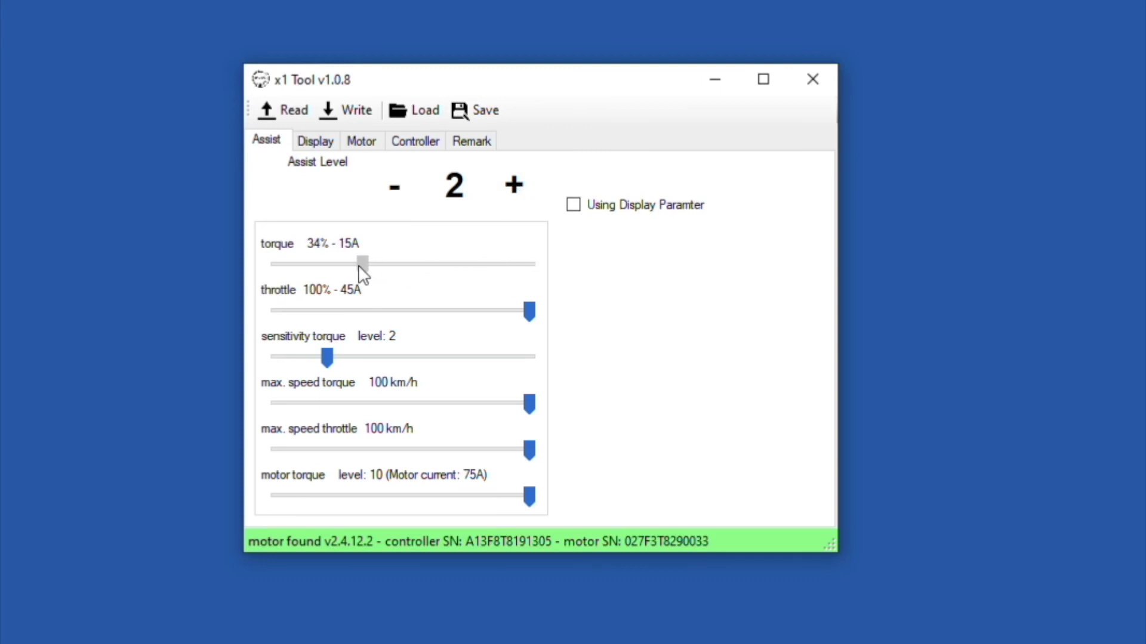
left_click_drag(530, 313, 366, 313)
left_click(514, 186)
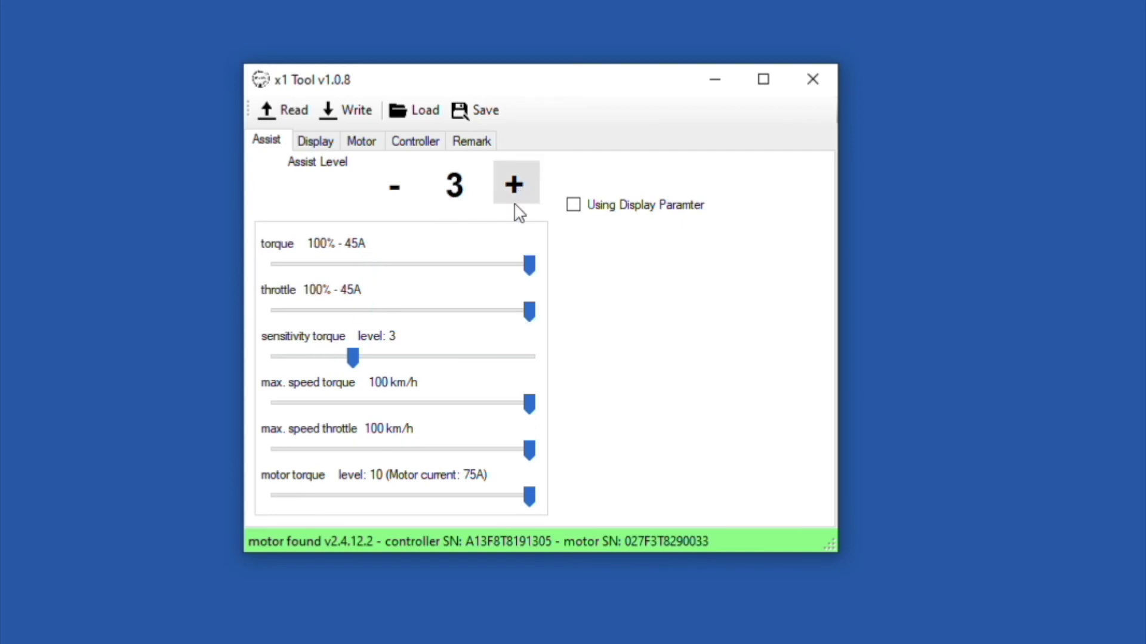
left_click_drag(529, 268, 358, 277)
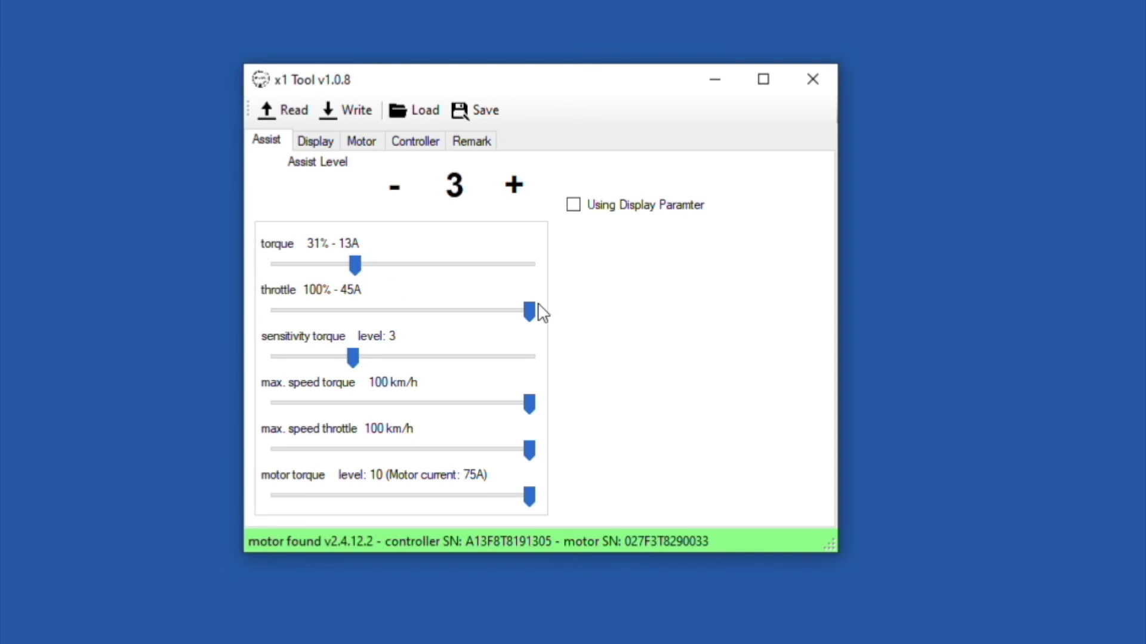
left_click_drag(529, 311, 360, 315)
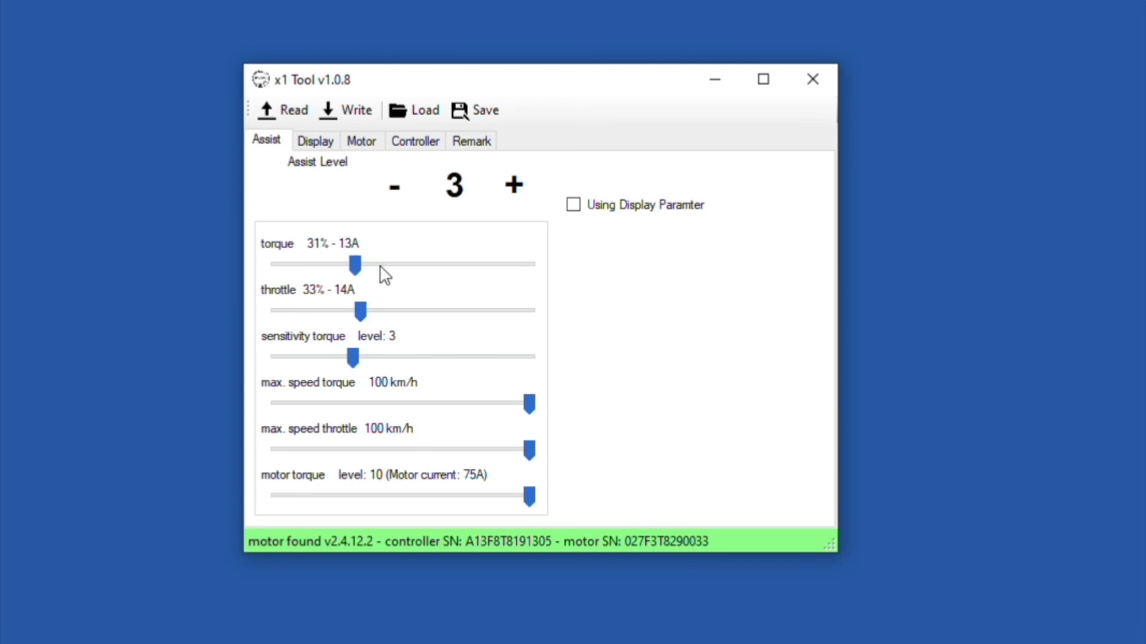
left_click_drag(355, 267, 364, 275)
Step: Cap torque and throttle at 34% - 15A for assist levels 4 and 5
left_click(523, 189)
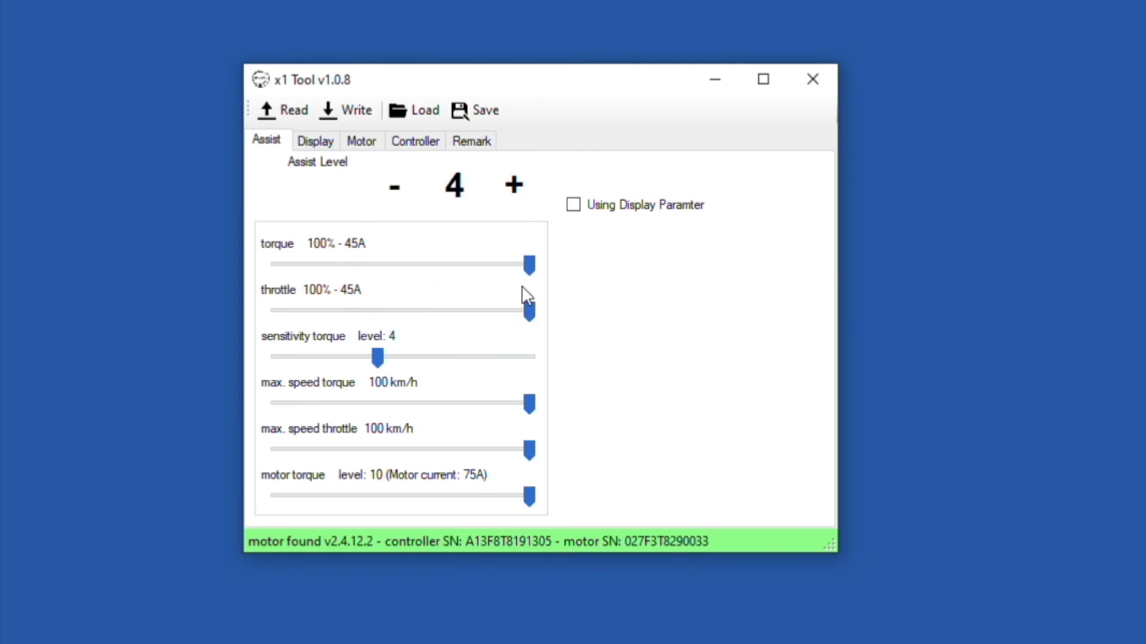
left_click_drag(533, 269, 370, 272)
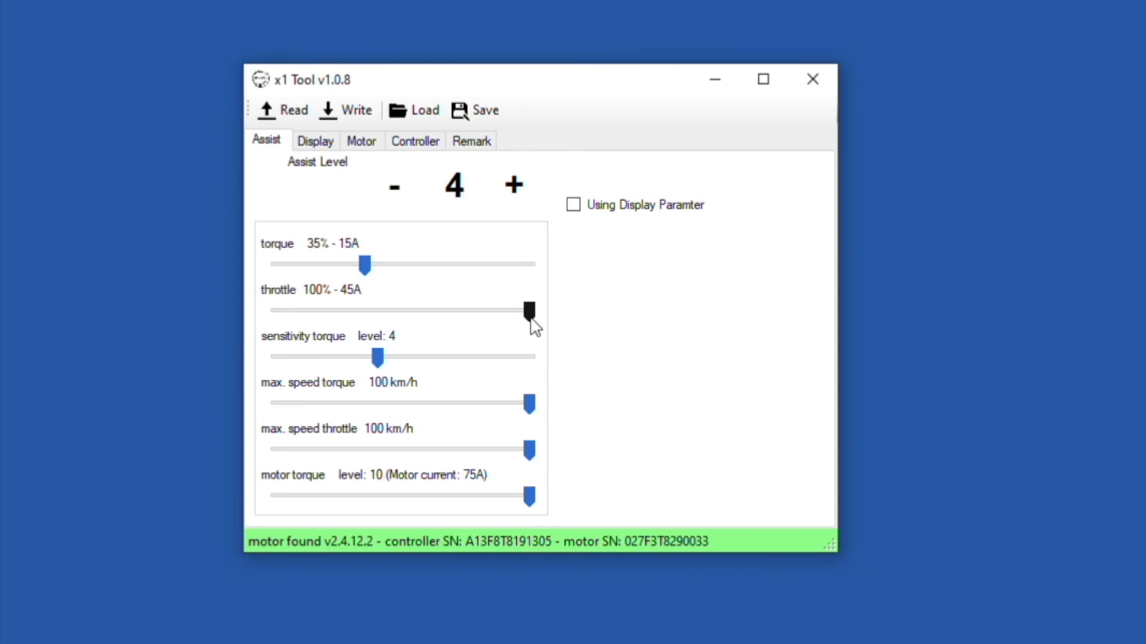
left_click_drag(529, 311, 366, 320)
left_click(515, 190)
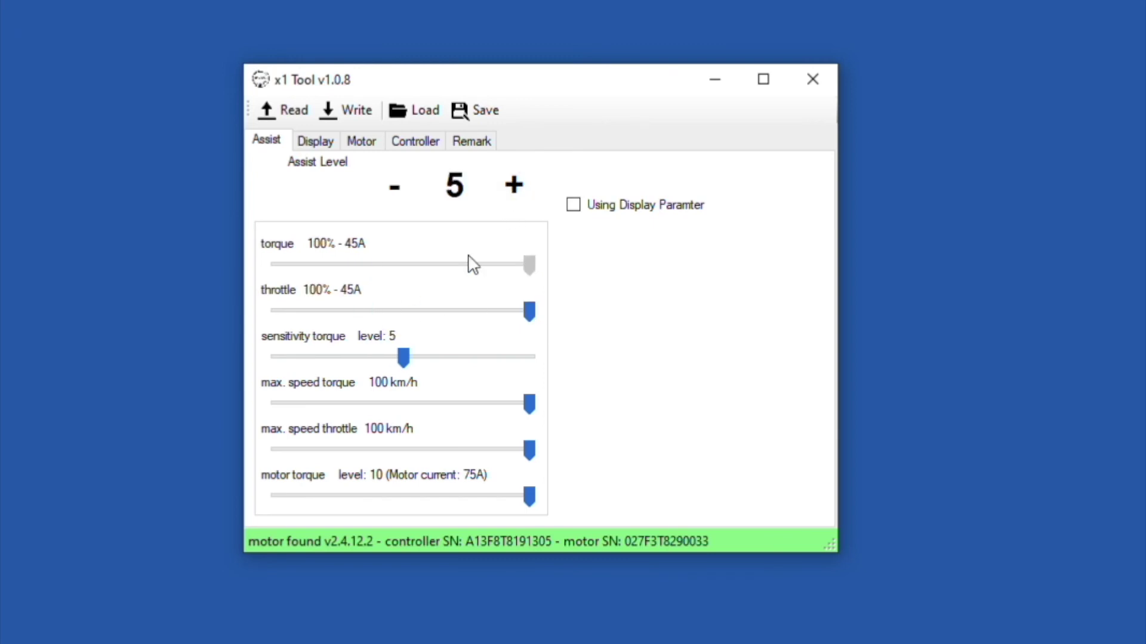
left_click_drag(529, 265, 364, 265)
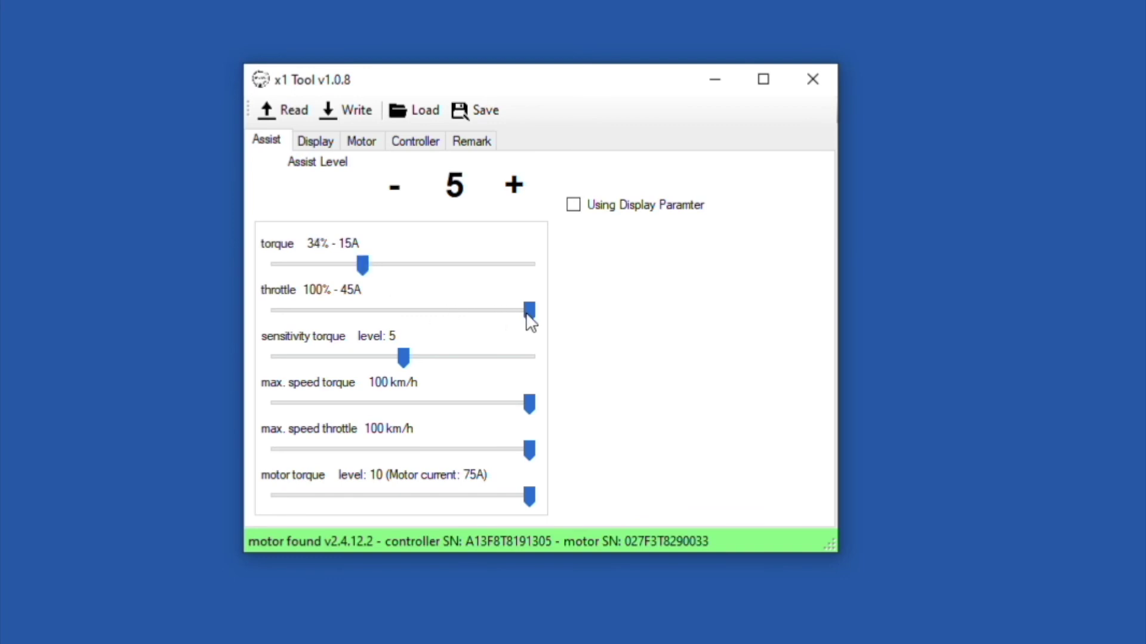
left_click_drag(529, 320, 364, 322)
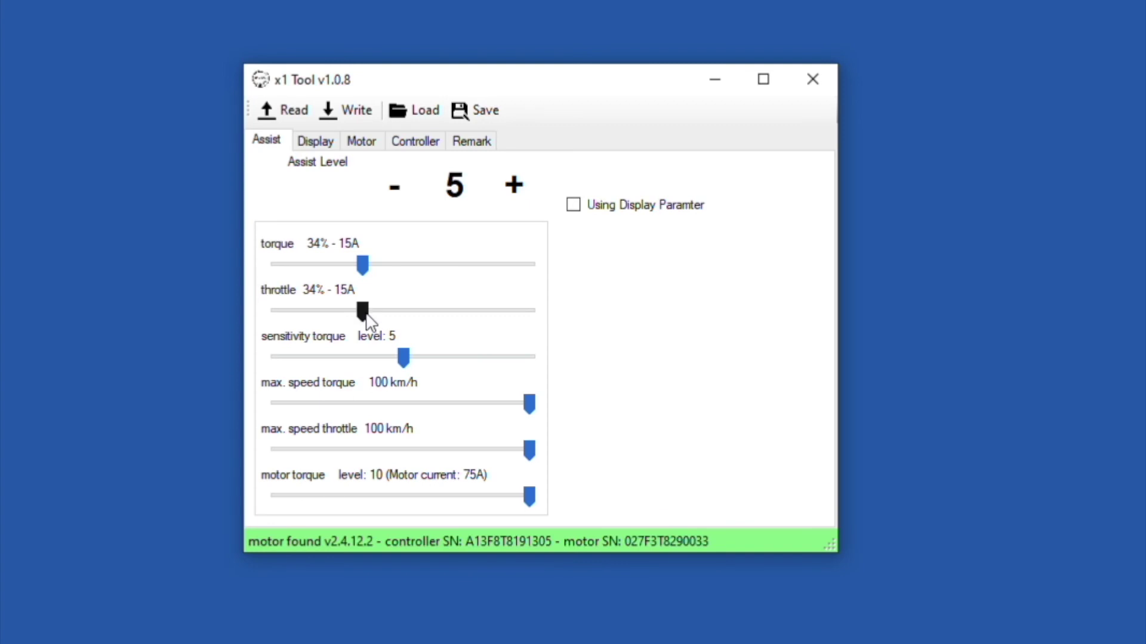
Step: Review assist levels from 4 down to 0, then back up to level 6
left_click(401, 196)
left_click(401, 193)
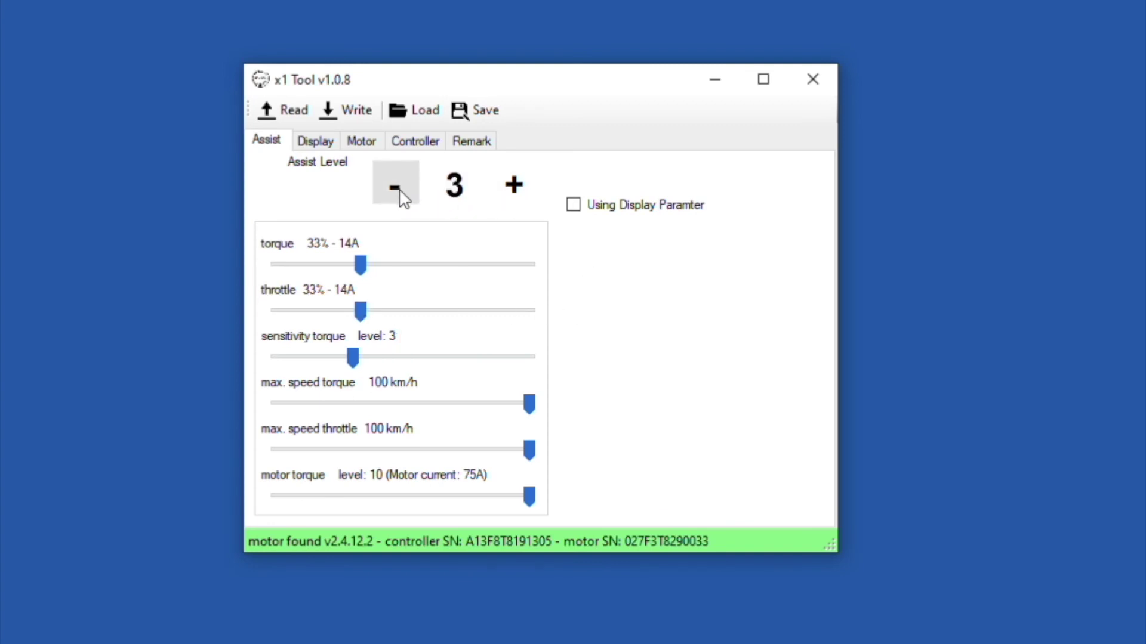
left_click(401, 193)
left_click(401, 195)
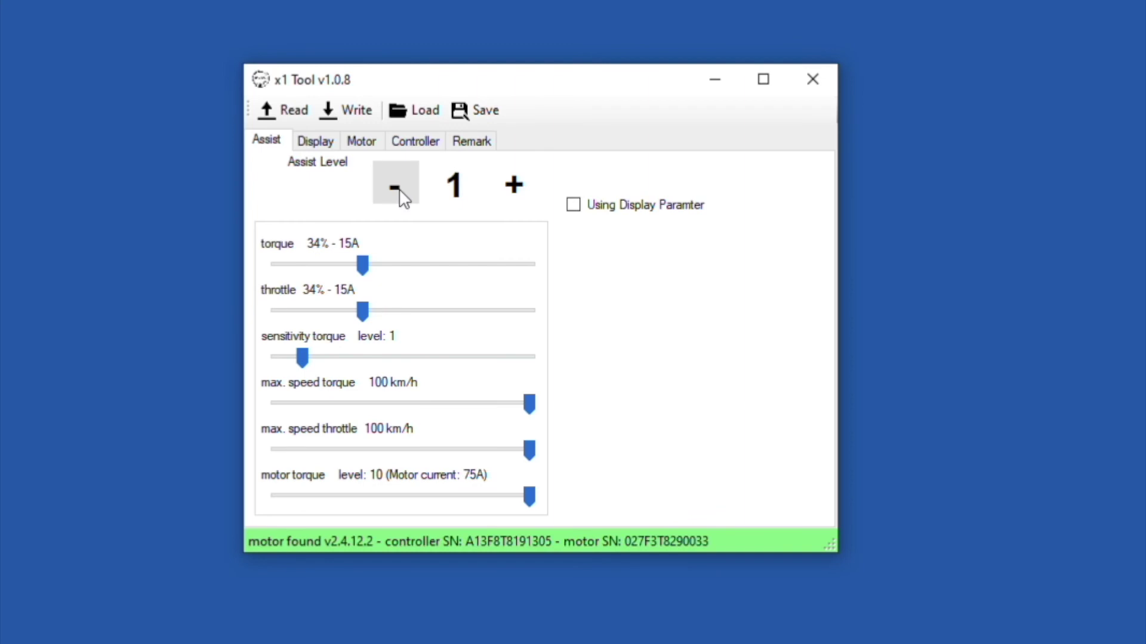
left_click(400, 191)
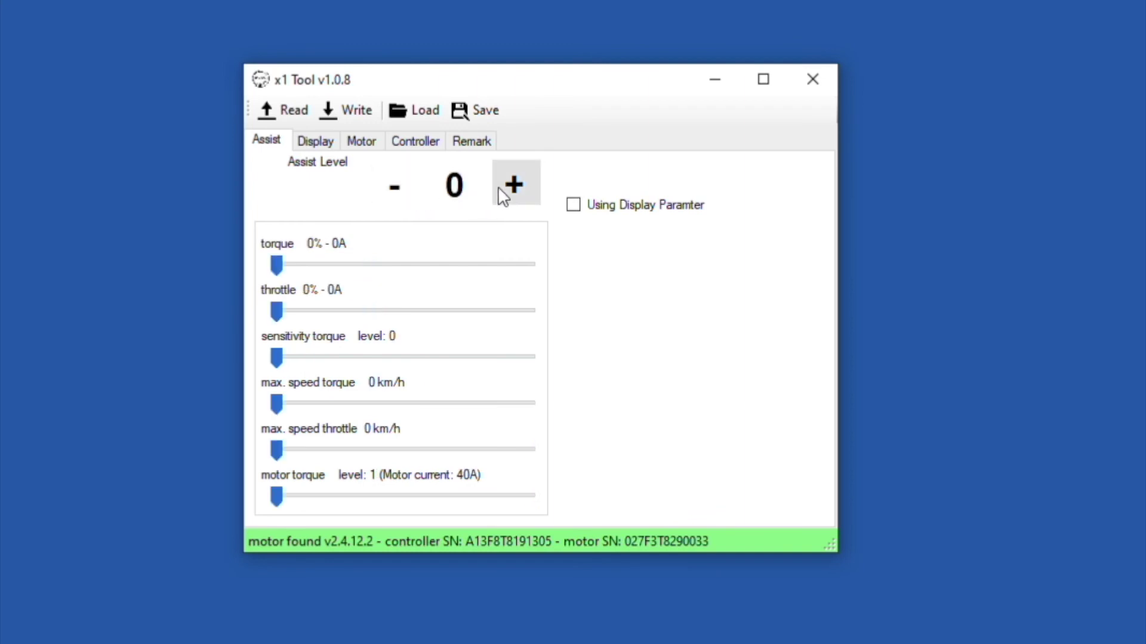
left_click(518, 189)
left_click(519, 188)
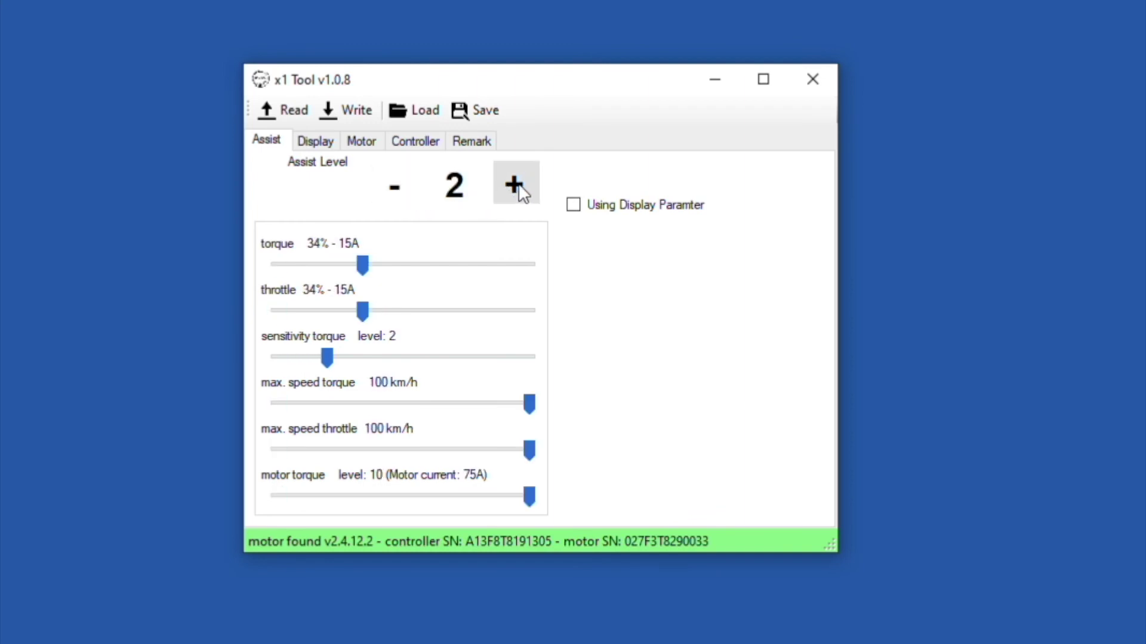
left_click(520, 190)
left_click(519, 189)
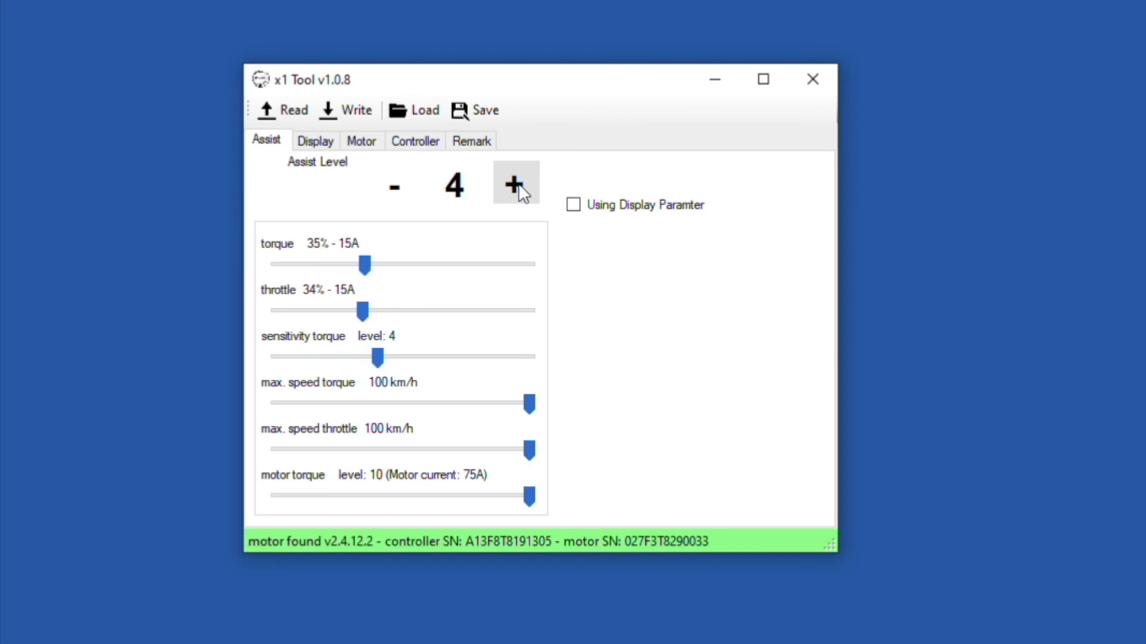
left_click(519, 189)
left_click(519, 190)
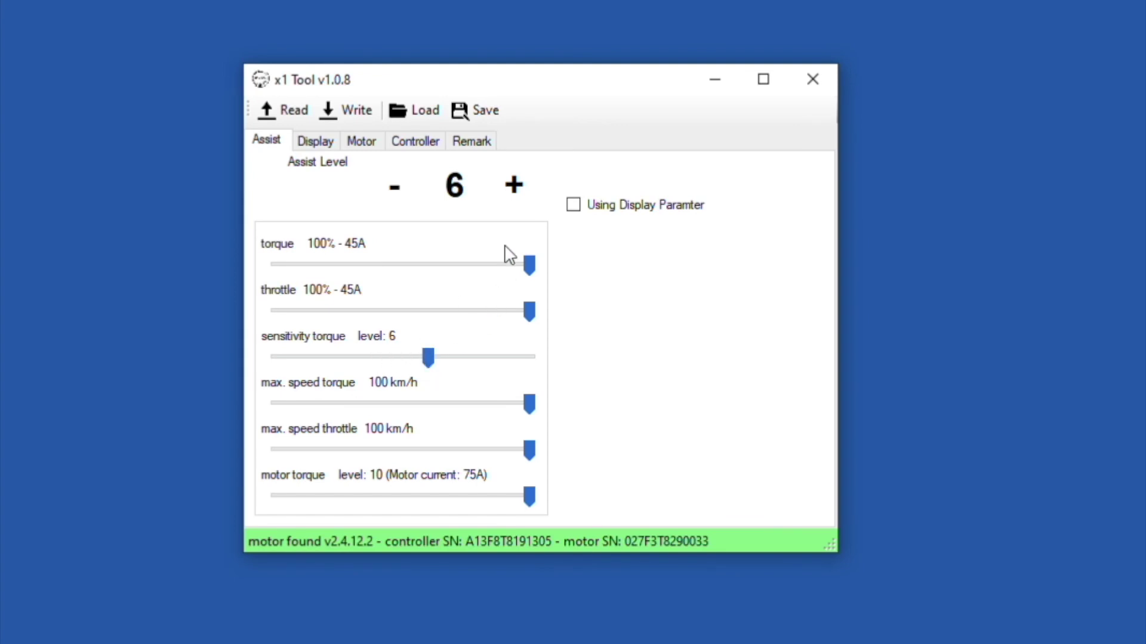
Step: Review assist levels 7 through 10, then return to level 6
left_click(522, 197)
left_click(522, 198)
left_click(523, 199)
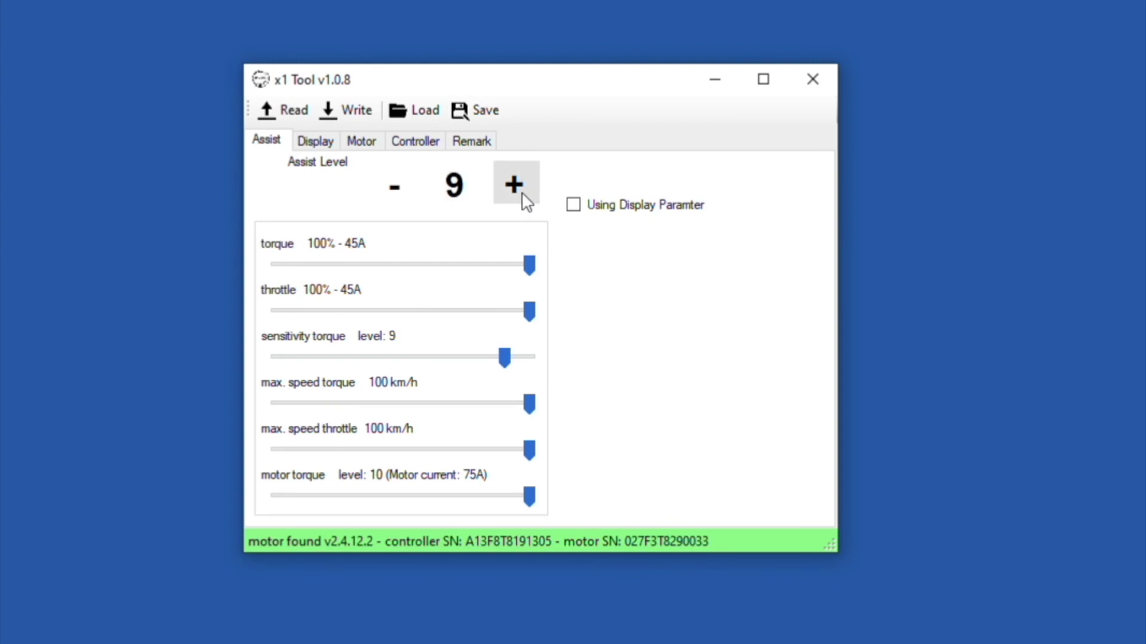
left_click(523, 198)
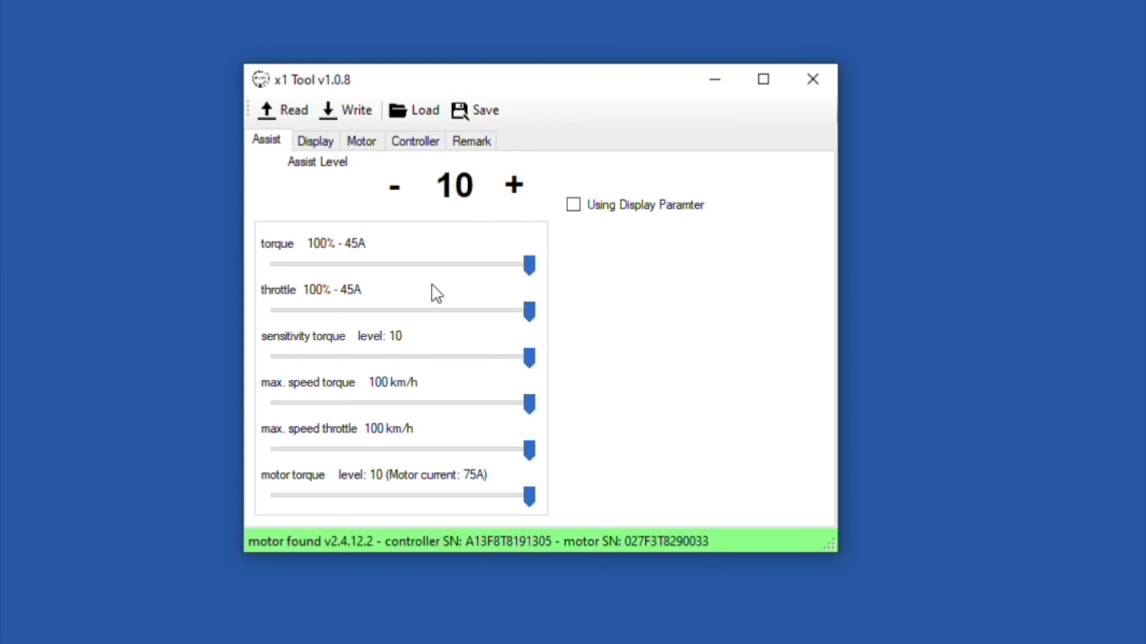
left_click(398, 201)
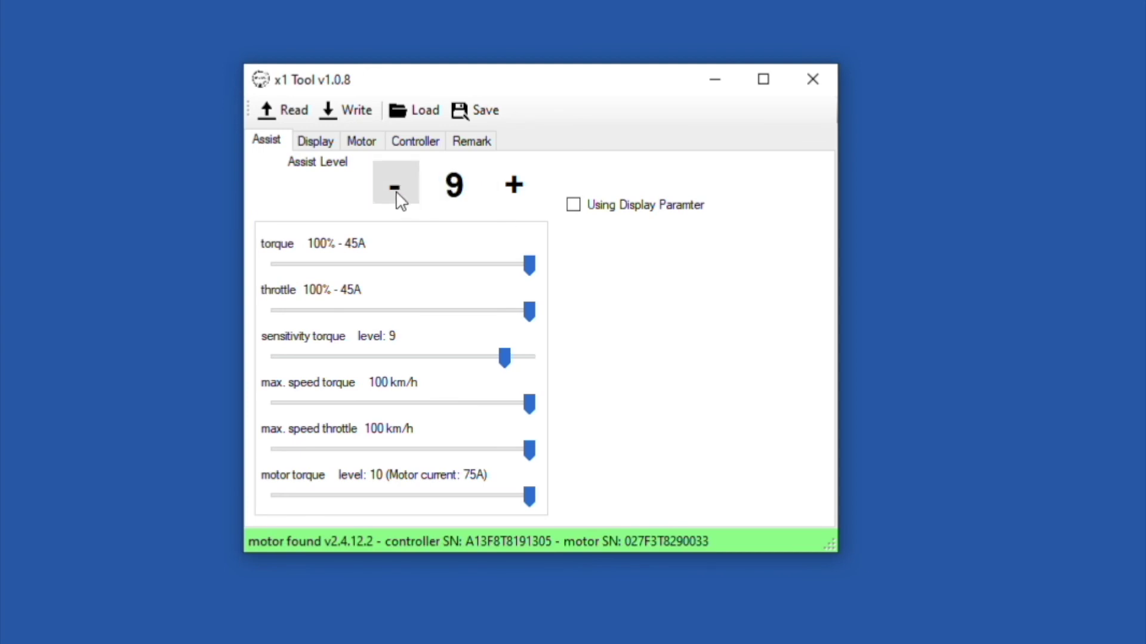
left_click(399, 200)
left_click(398, 201)
left_click(399, 200)
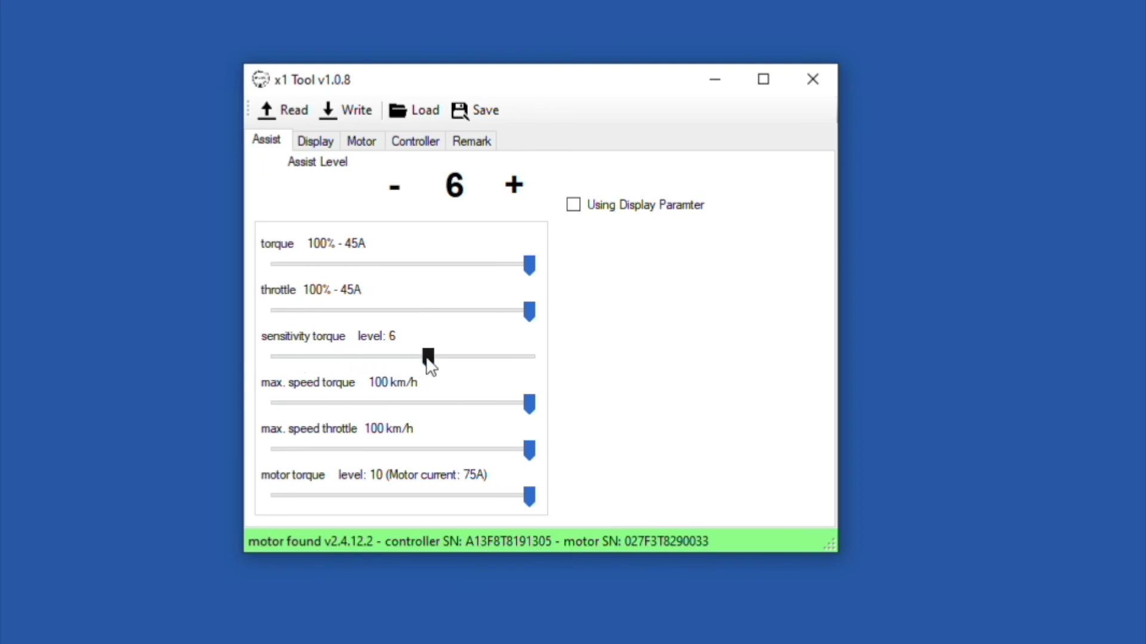
Step: Set assist level 6's sensitivity torque to level 1
left_click_drag(430, 365, 562, 380)
left_click_drag(562, 380, 508, 367)
left_click_drag(502, 361, 300, 368)
Step: Set sensitivity torque for assist levels 7, 8, 9 and 10 to 2, 3, 4 and 5
left_click(511, 204)
left_click_drag(456, 363, 338, 361)
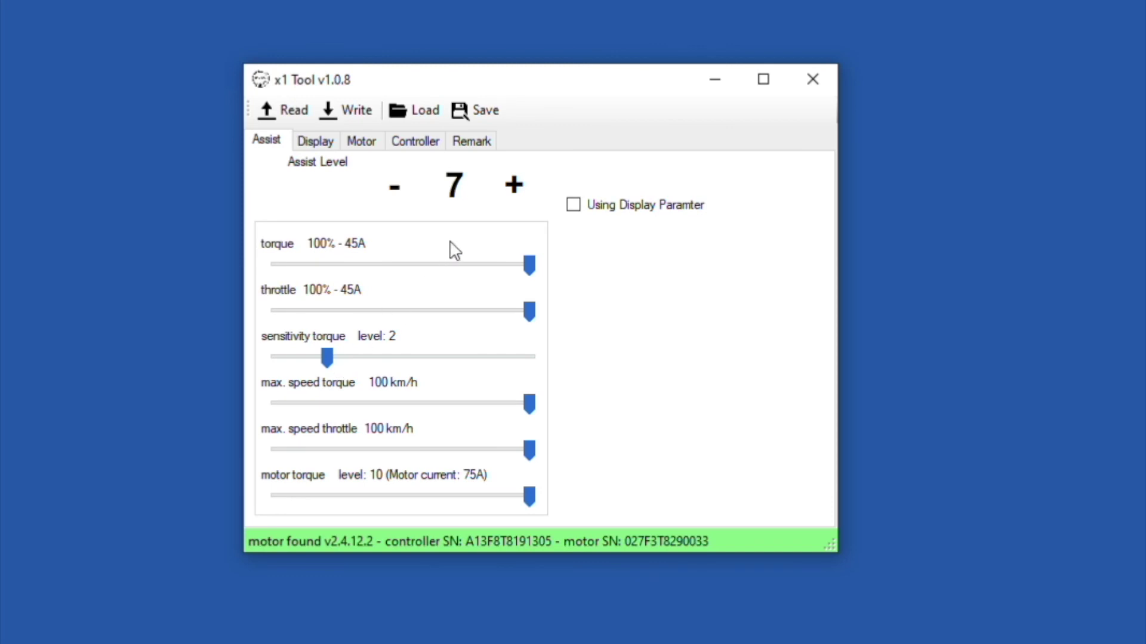
left_click(514, 191)
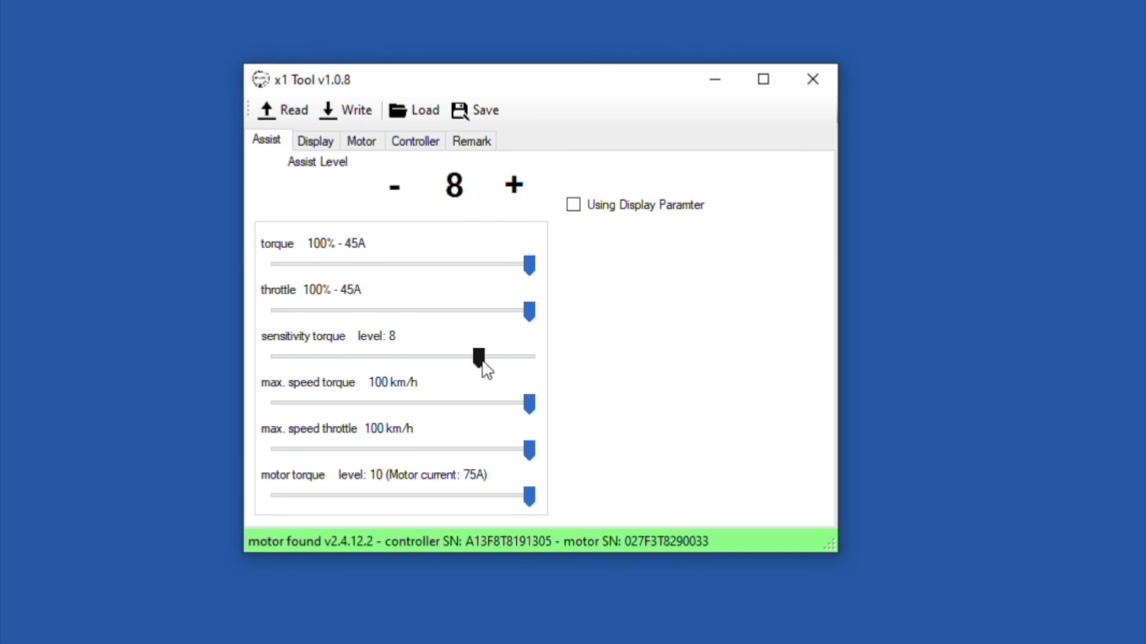
left_click_drag(483, 369, 354, 366)
left_click(517, 190)
left_click_drag(503, 359, 371, 358)
left_click(513, 187)
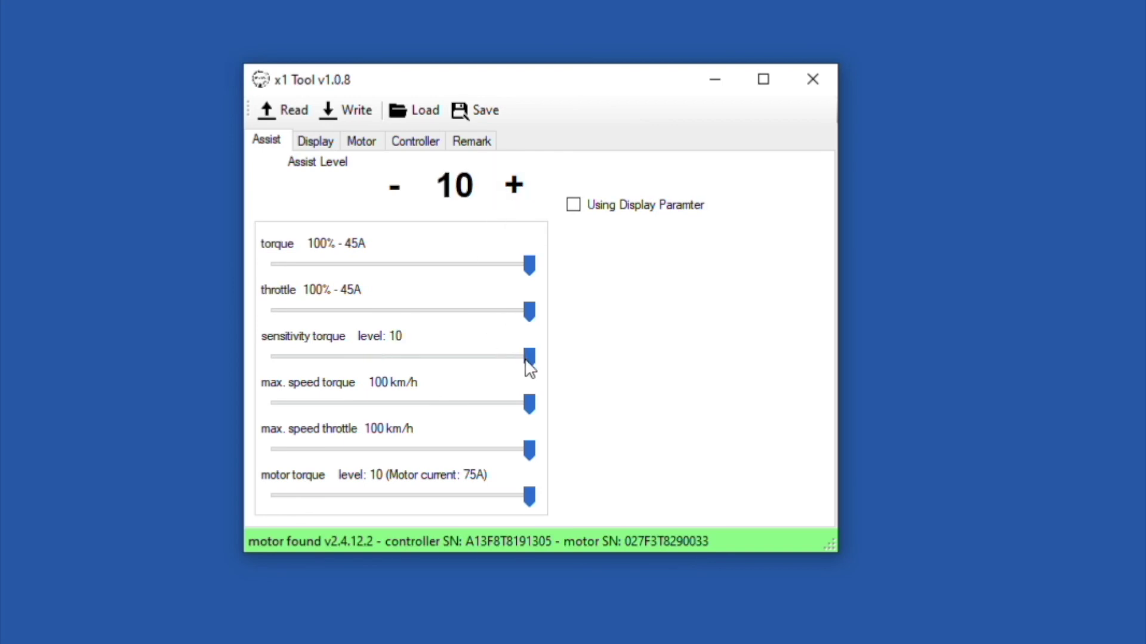
left_click_drag(530, 364, 398, 366)
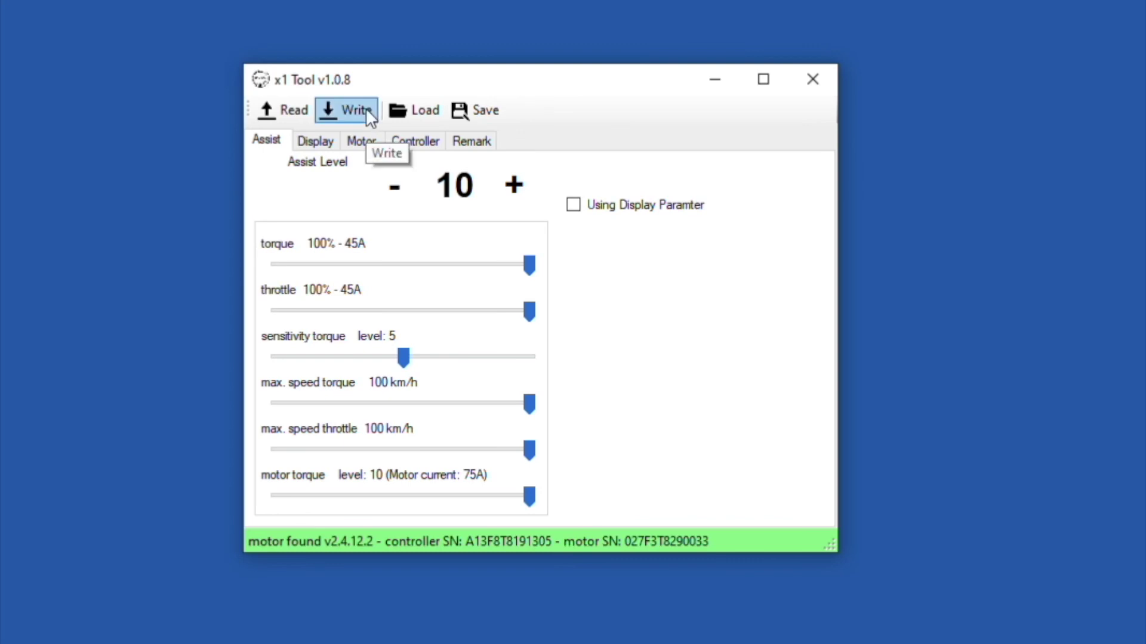
Step: Step down to assist level 0, confirming levels 1–5 sit at 34% - 15A
left_click(394, 193)
left_click(393, 194)
left_click(393, 194)
left_click(393, 194)
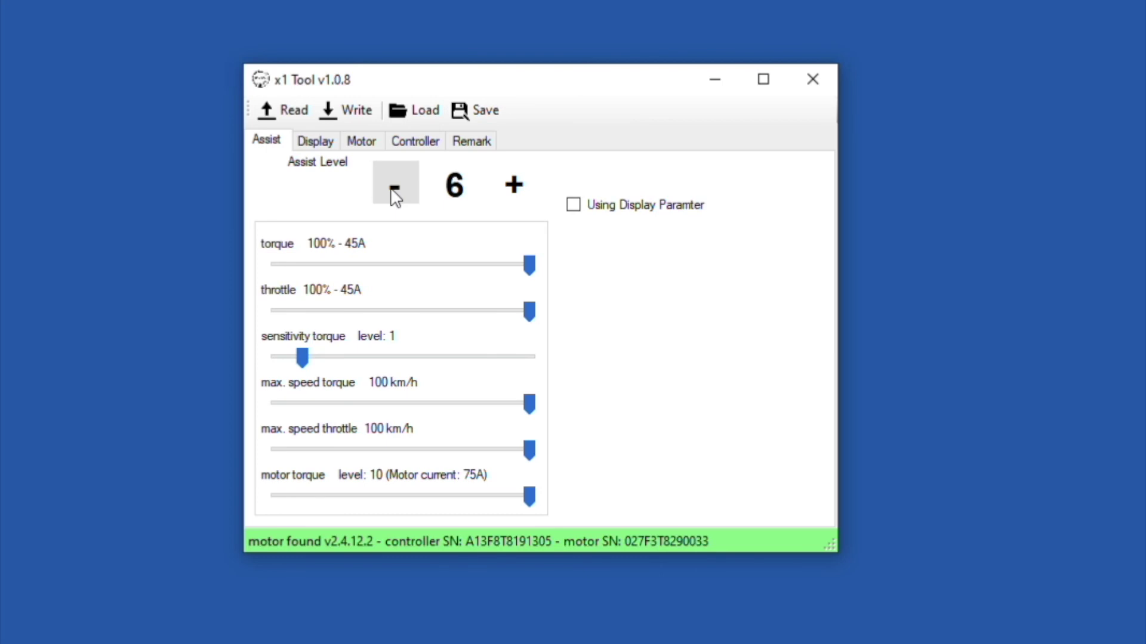
left_click(394, 194)
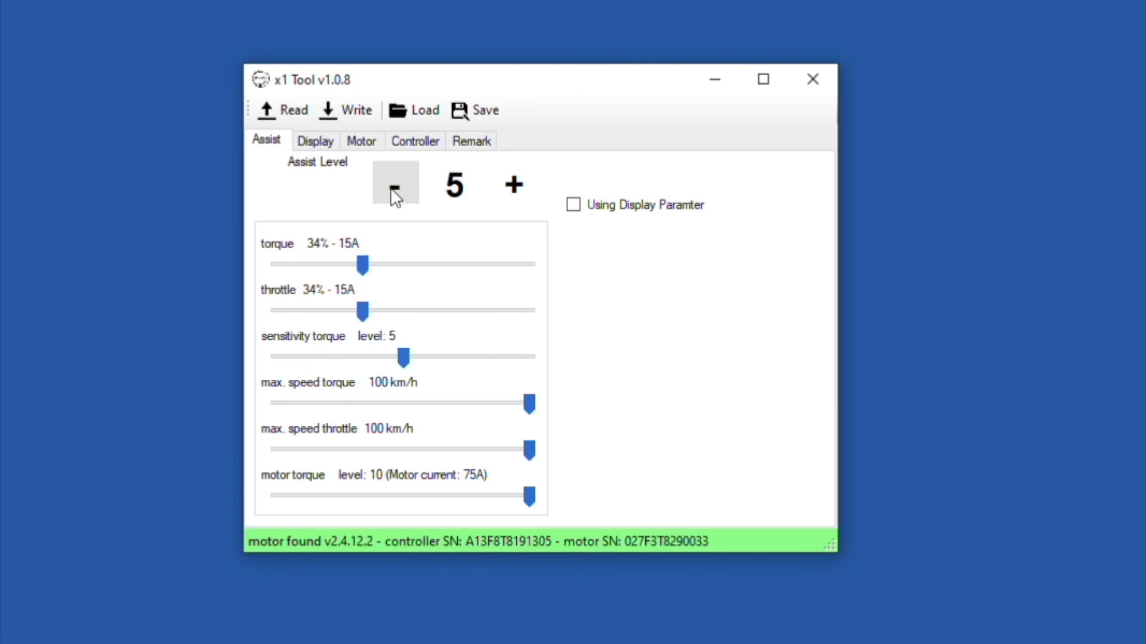
left_click(394, 194)
left_click(393, 194)
left_click(394, 194)
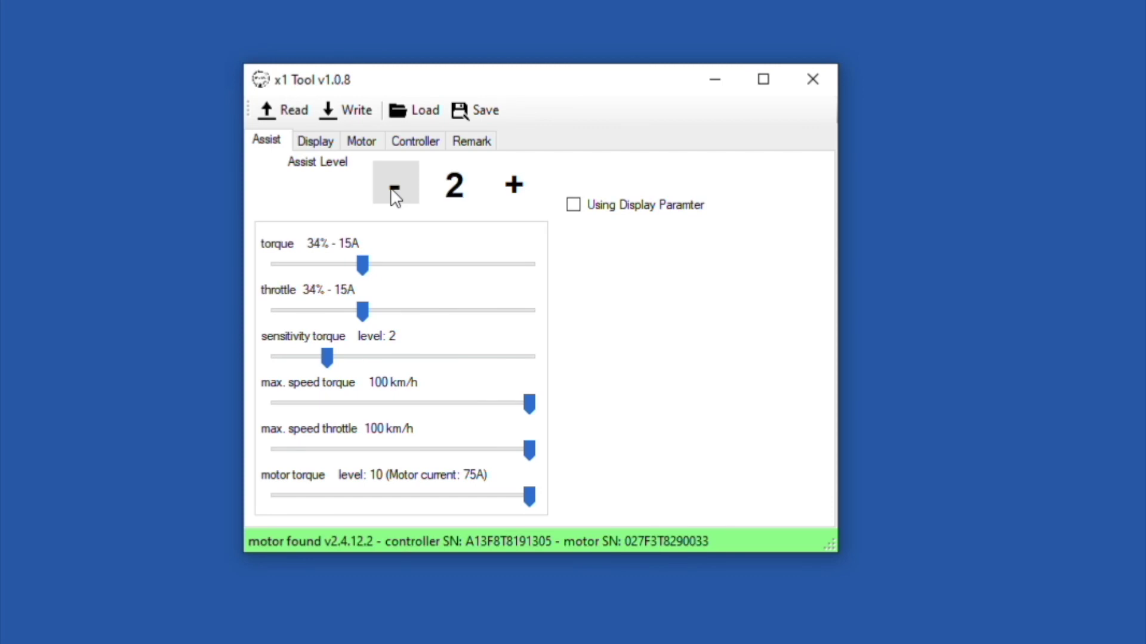
left_click(394, 194)
left_click(393, 194)
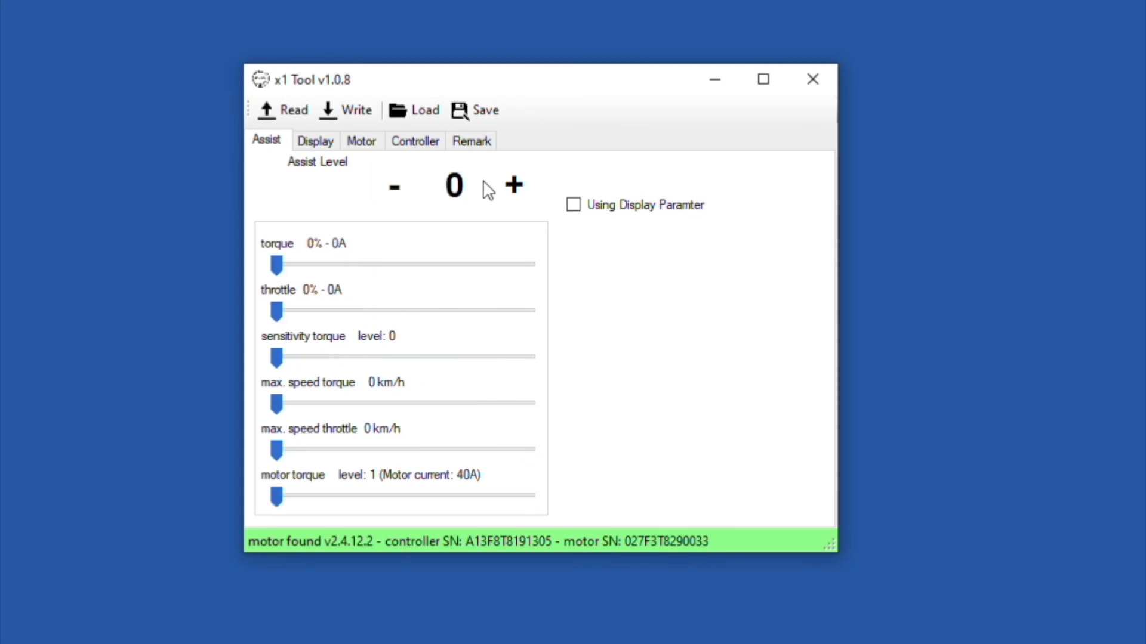
Step: Return to assist level 6 and lower its throttle to 57% - 25A
left_click(513, 185)
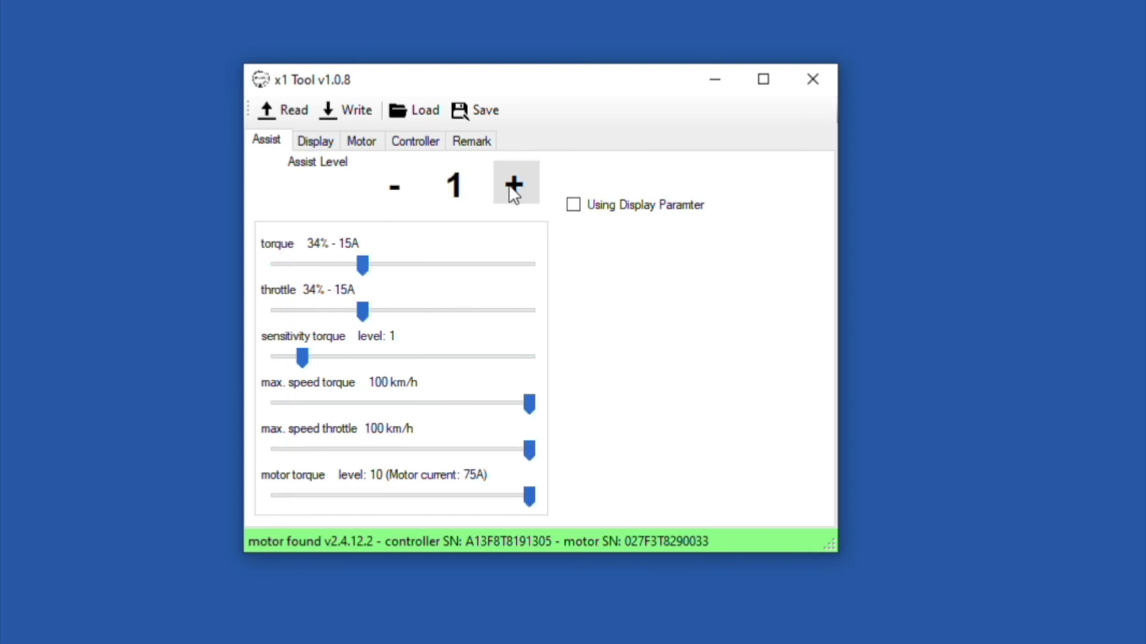
left_click(513, 185)
left_click(513, 185)
left_click(514, 185)
left_click(513, 185)
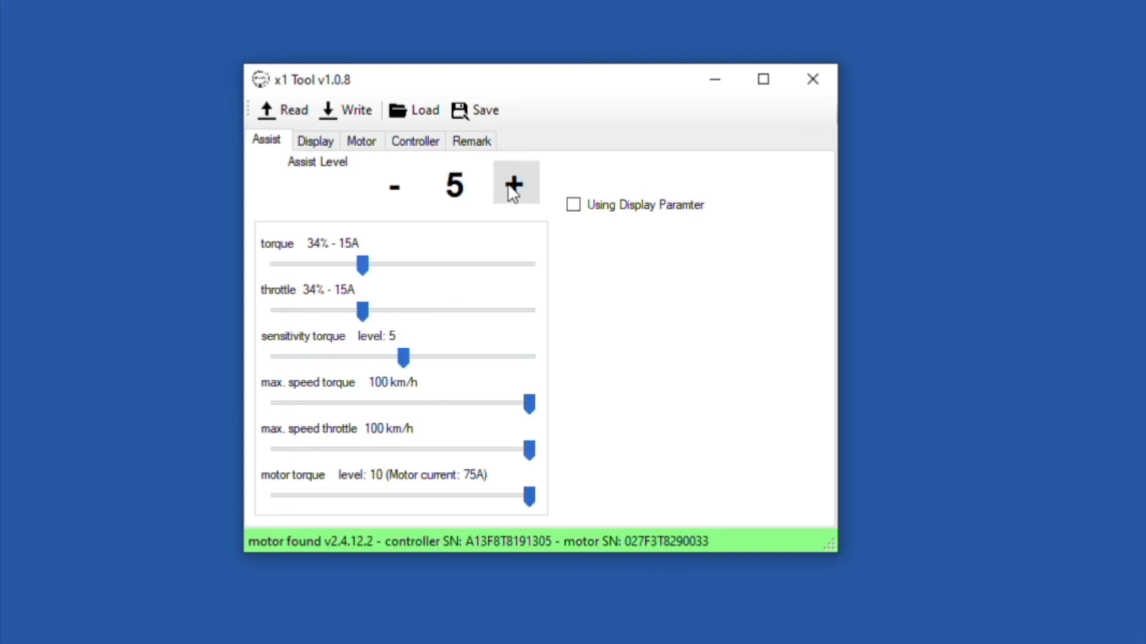
left_click(513, 185)
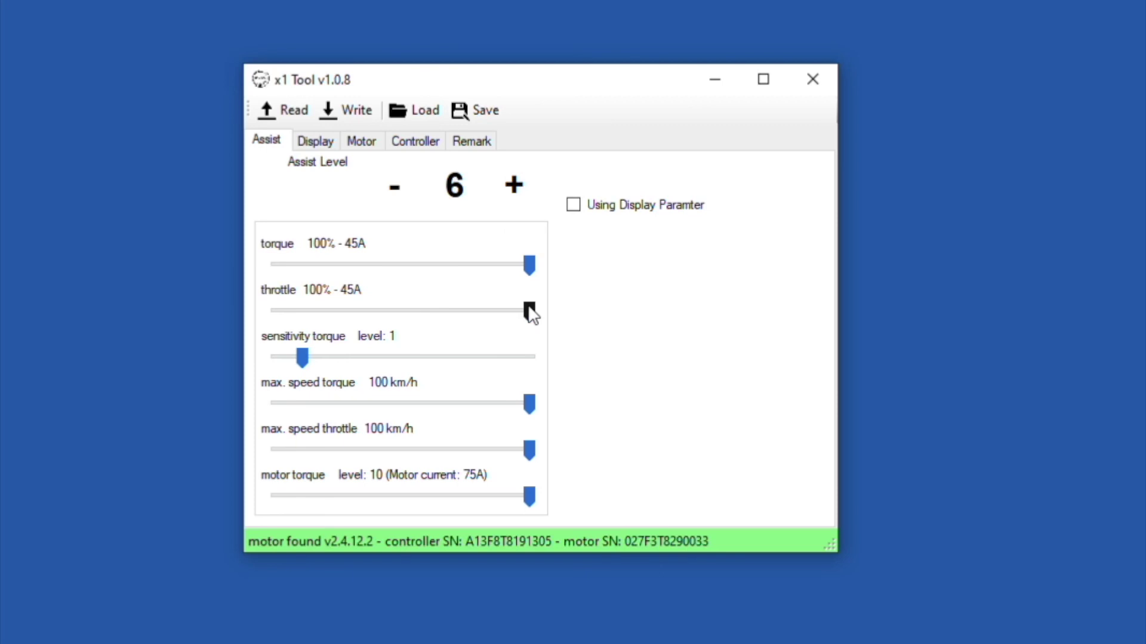
left_click_drag(529, 310, 424, 327)
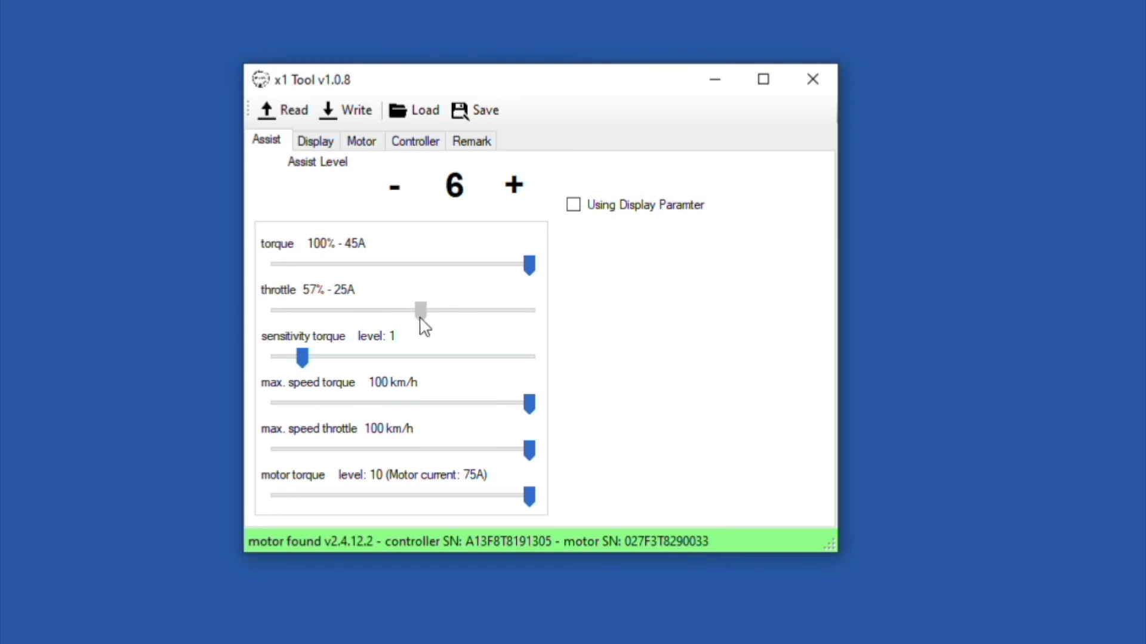
Step: Limit throttle for assist levels 7 and 8 to about 25A
left_click(514, 185)
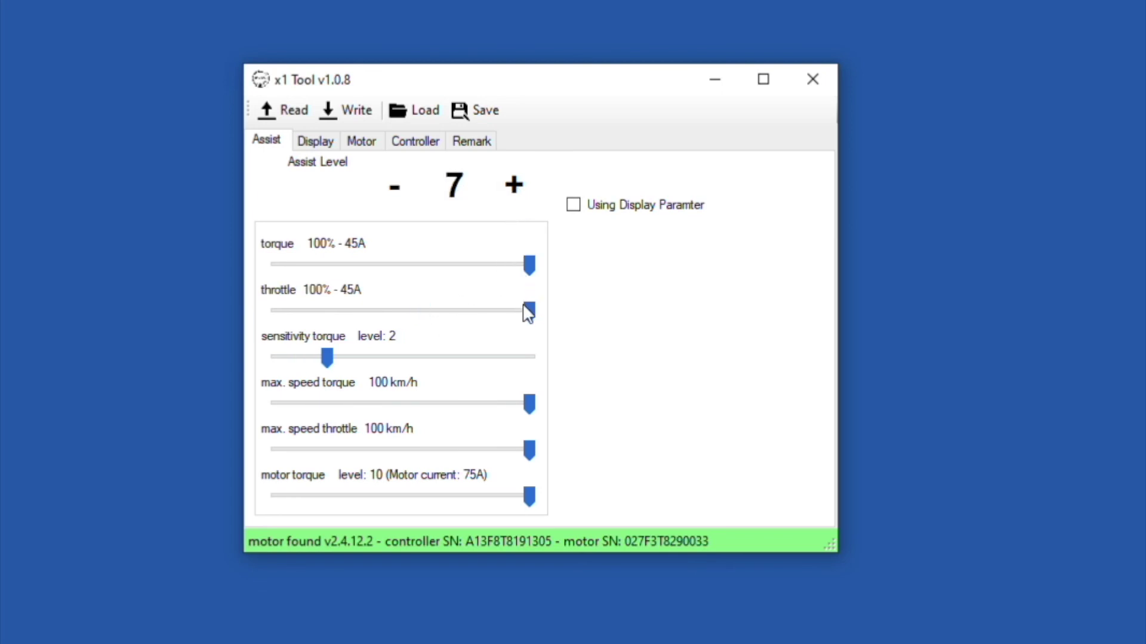
left_click_drag(528, 314, 405, 319)
left_click_drag(400, 312, 423, 316)
left_click(513, 184)
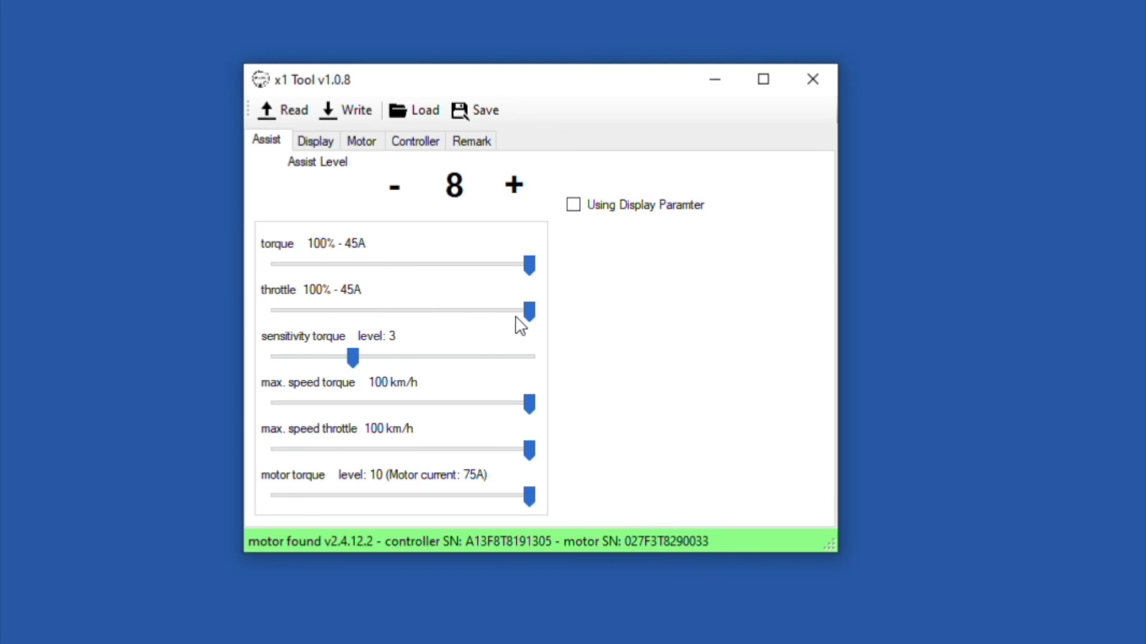
left_click_drag(524, 321, 415, 311)
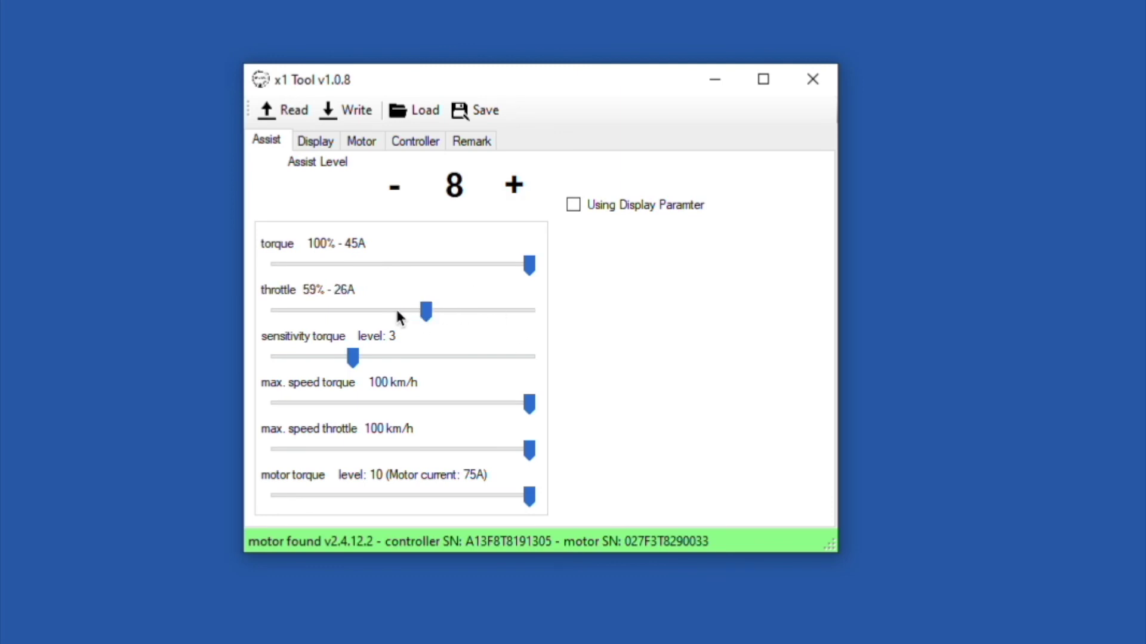
mouse_move(426, 311)
left_mouse_down()
mouse_move(409, 311)
mouse_move(419, 312)
left_mouse_up()
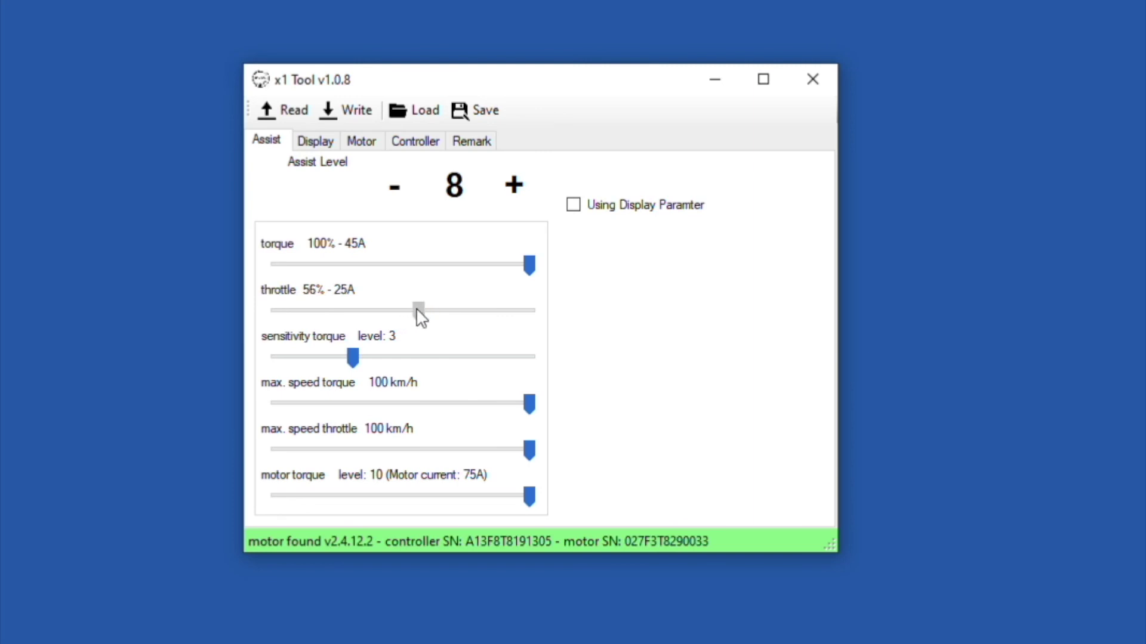
Step: Cap throttle for assist levels 9 and 10 at 25A (57% and 56%)
left_click(518, 193)
left_click_drag(531, 310, 419, 321)
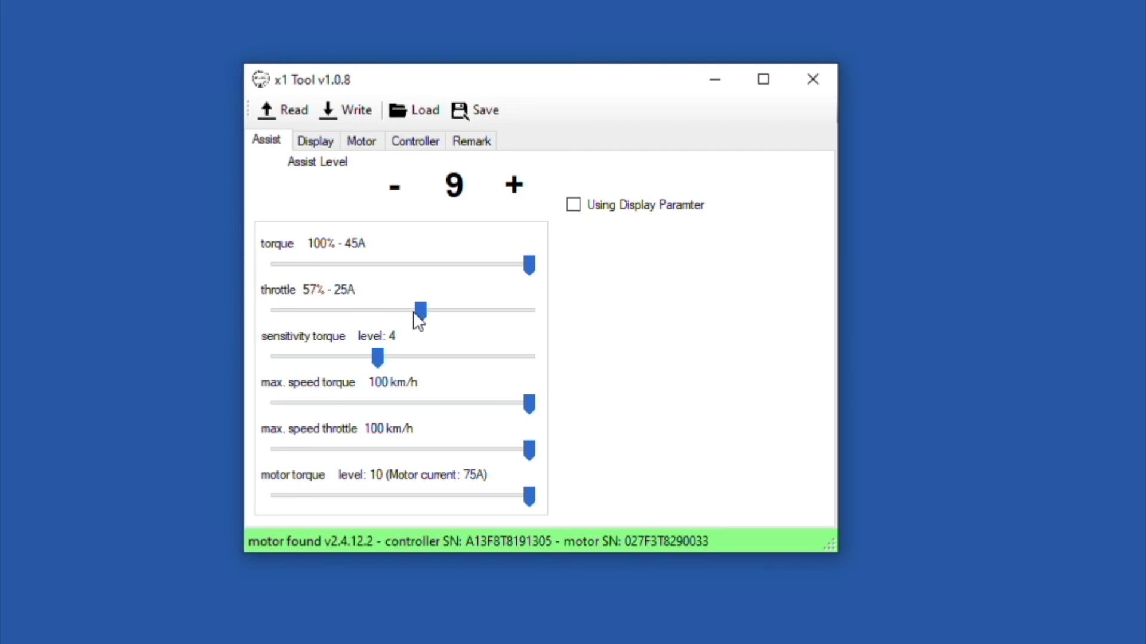
left_click(513, 195)
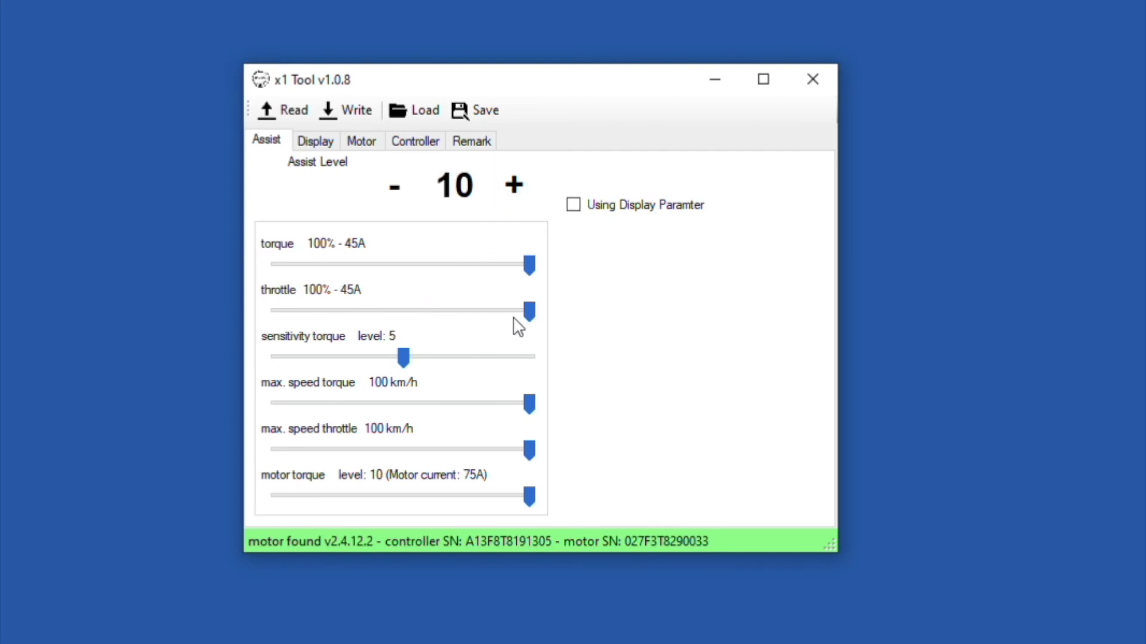
left_click_drag(529, 311, 417, 320)
left_click(389, 207)
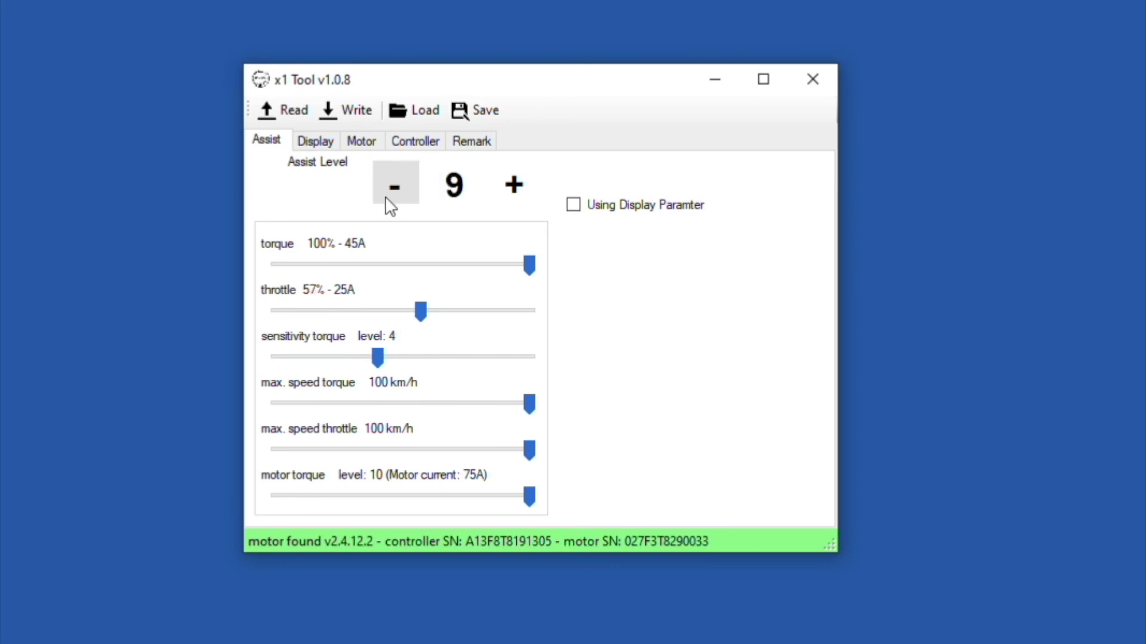
Step: Step down through the assist levels to level 0
left_click(389, 206)
left_click(389, 207)
left_click(389, 207)
left_click(389, 206)
left_click(389, 207)
left_click(389, 206)
left_click(389, 207)
left_click(390, 207)
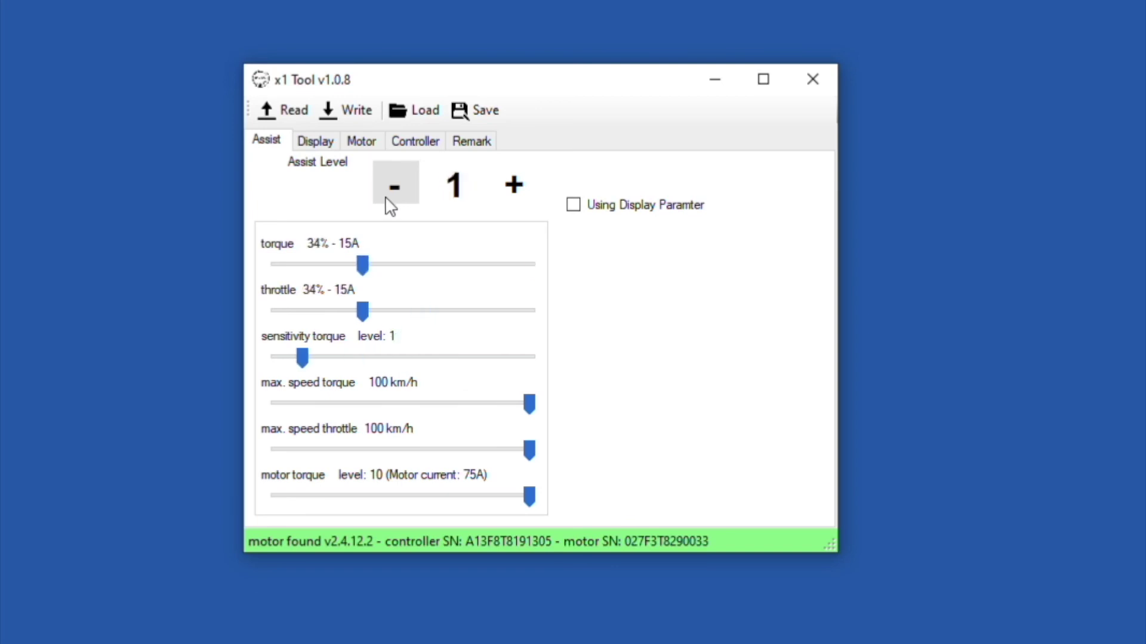
left_click(389, 207)
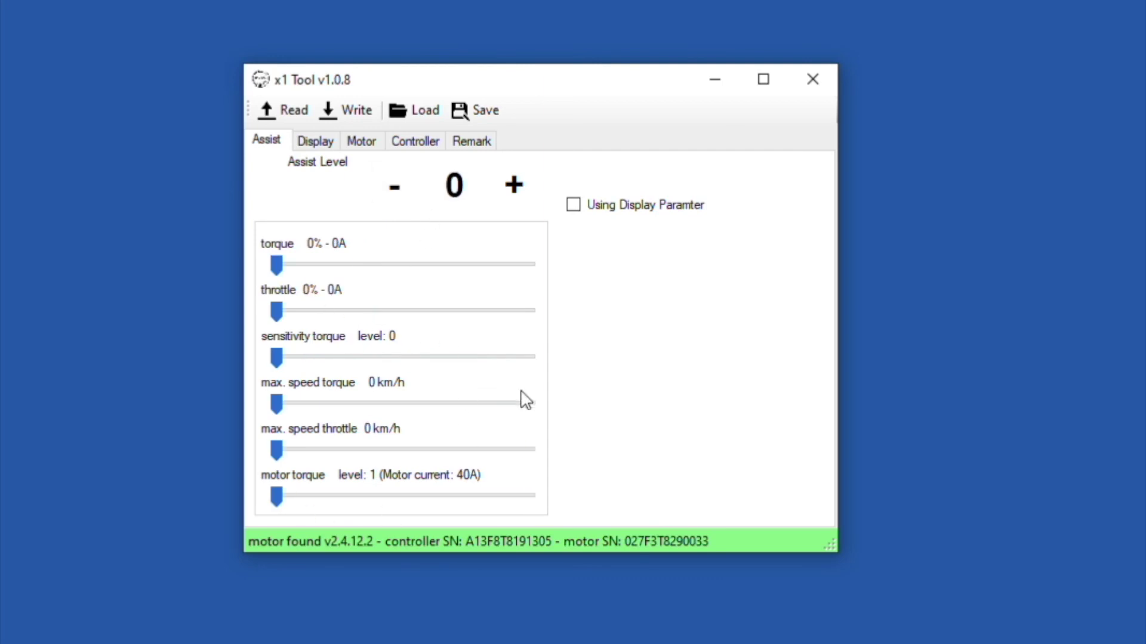
Step: Step back up through levels 1–10, checking each level's torque, throttle and sensitivity
left_click(512, 190)
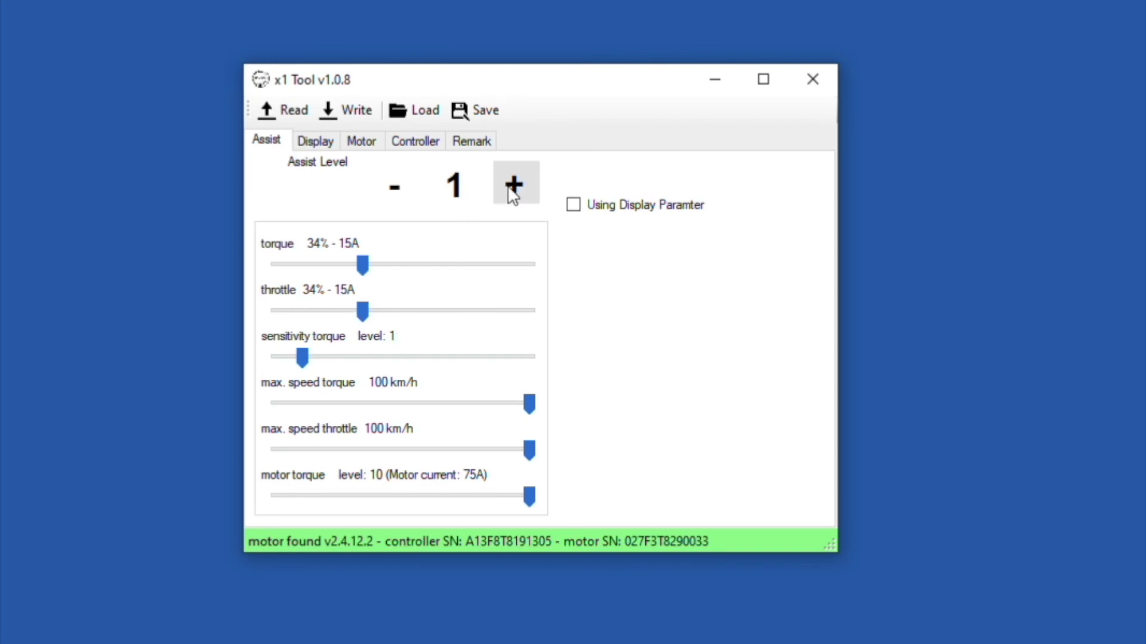
left_click(512, 189)
left_click(512, 190)
left_click(511, 190)
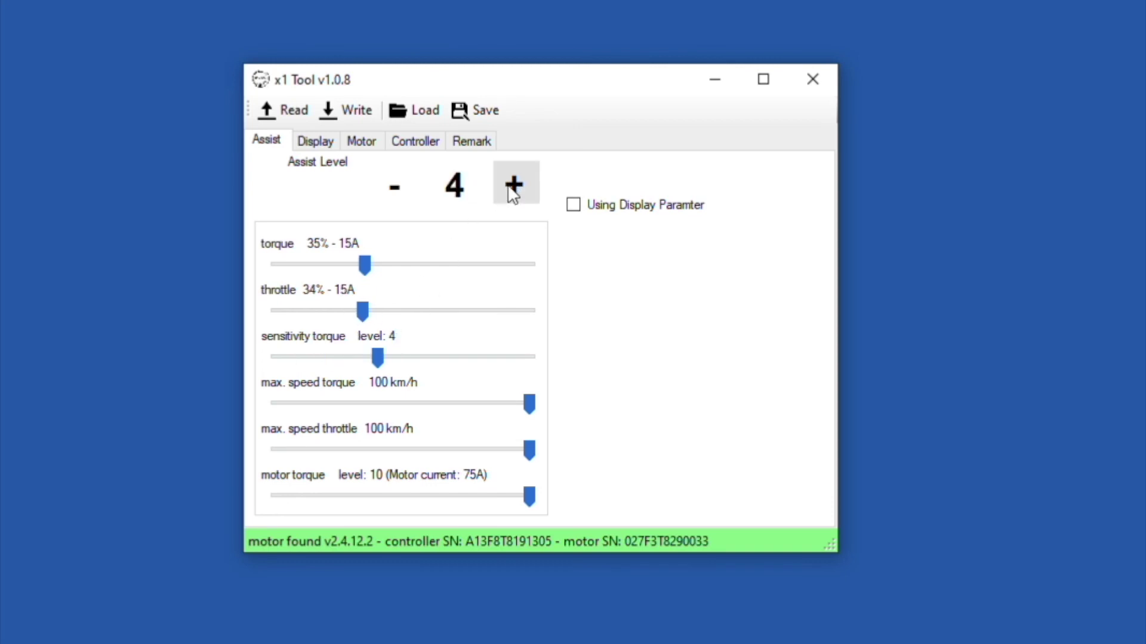
left_click(512, 190)
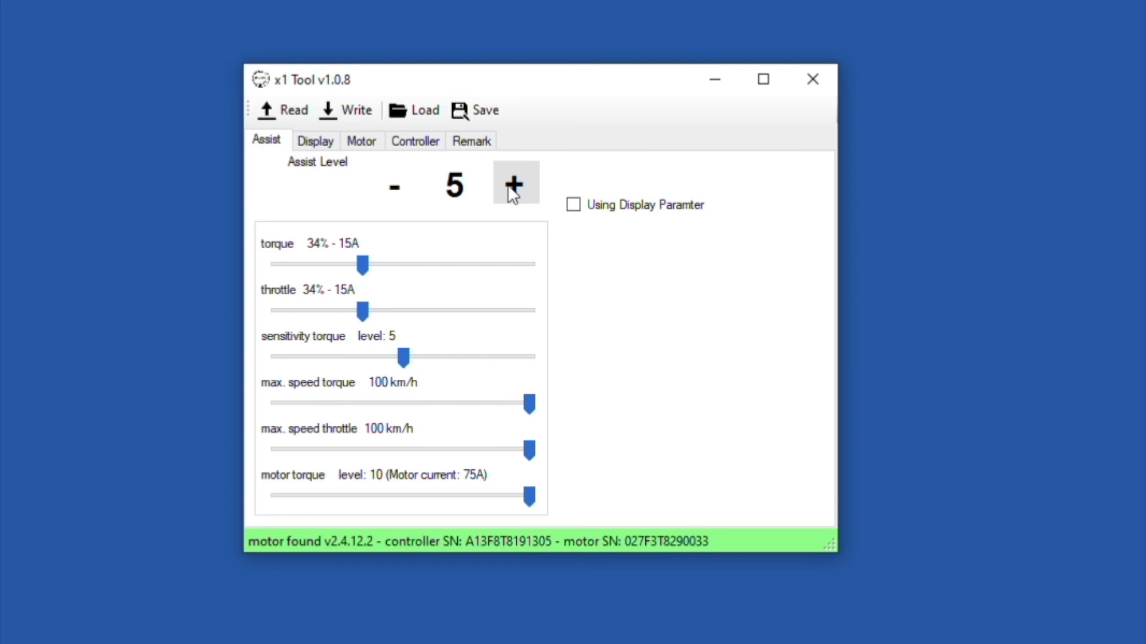
left_click(512, 190)
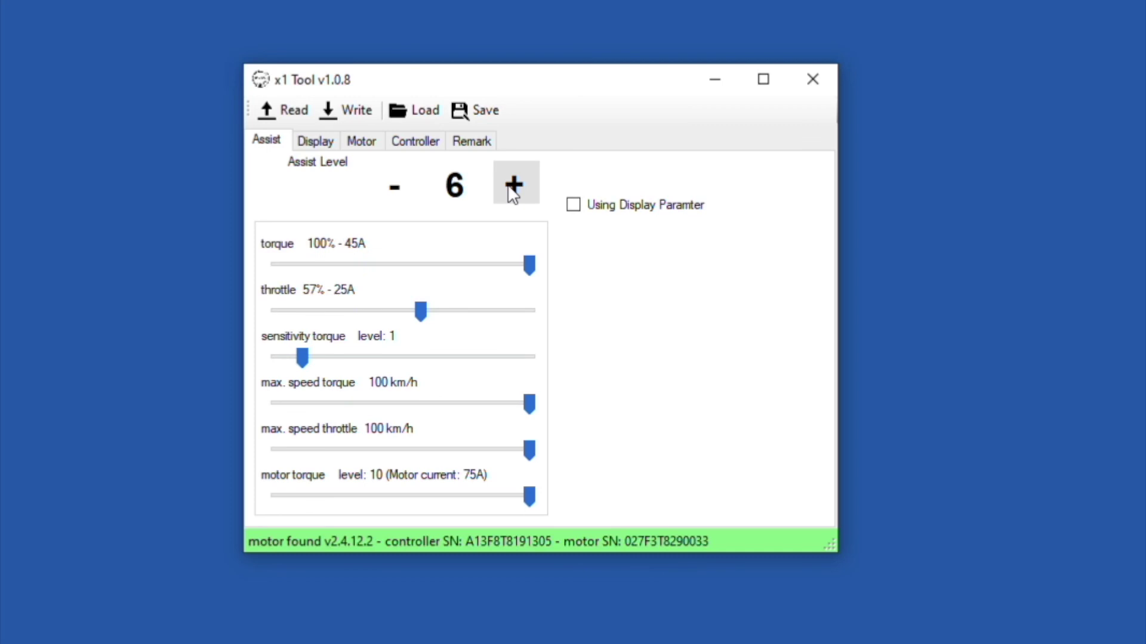
left_click(512, 189)
left_click(512, 190)
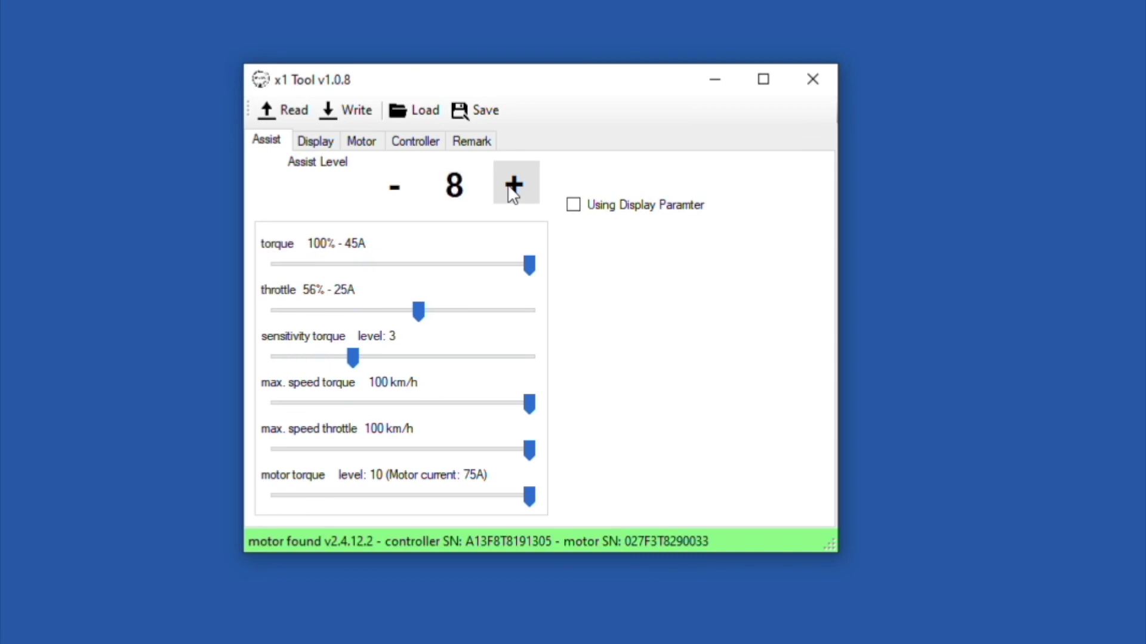
left_click(512, 190)
left_click(512, 190)
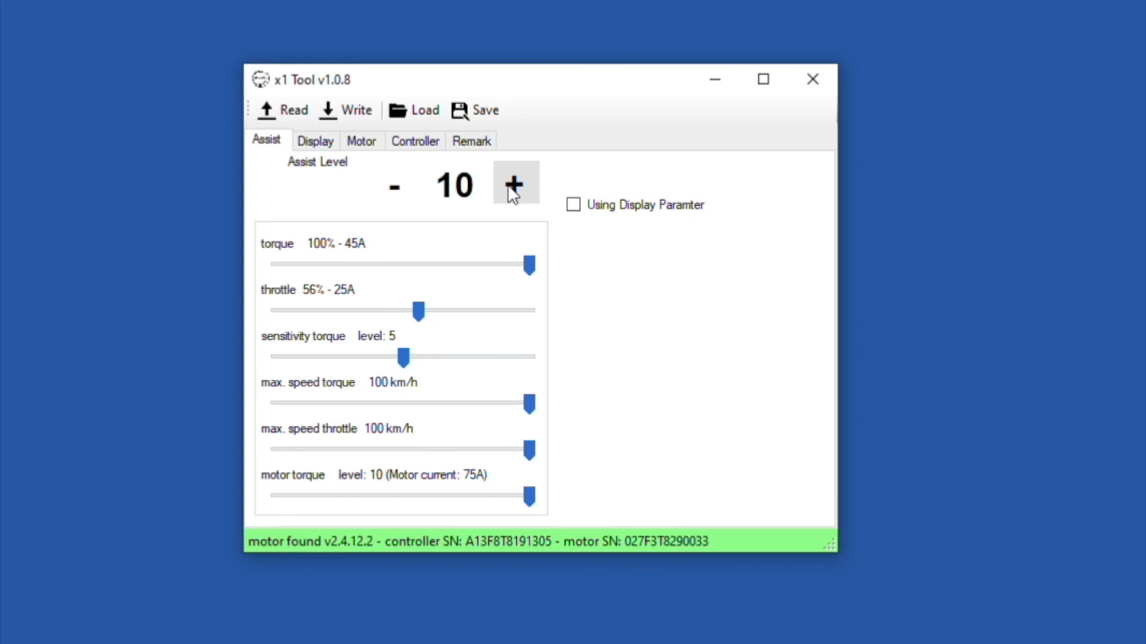
Step: Write the assist configuration to the controller and acknowledge the Done message
left_click(352, 113)
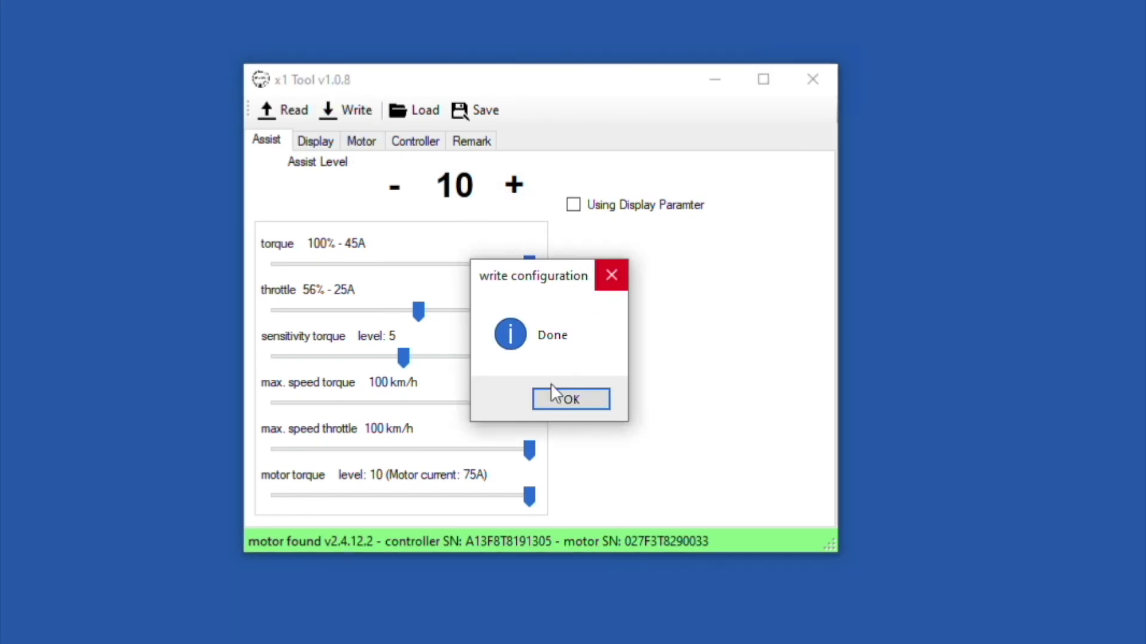
left_click(554, 401)
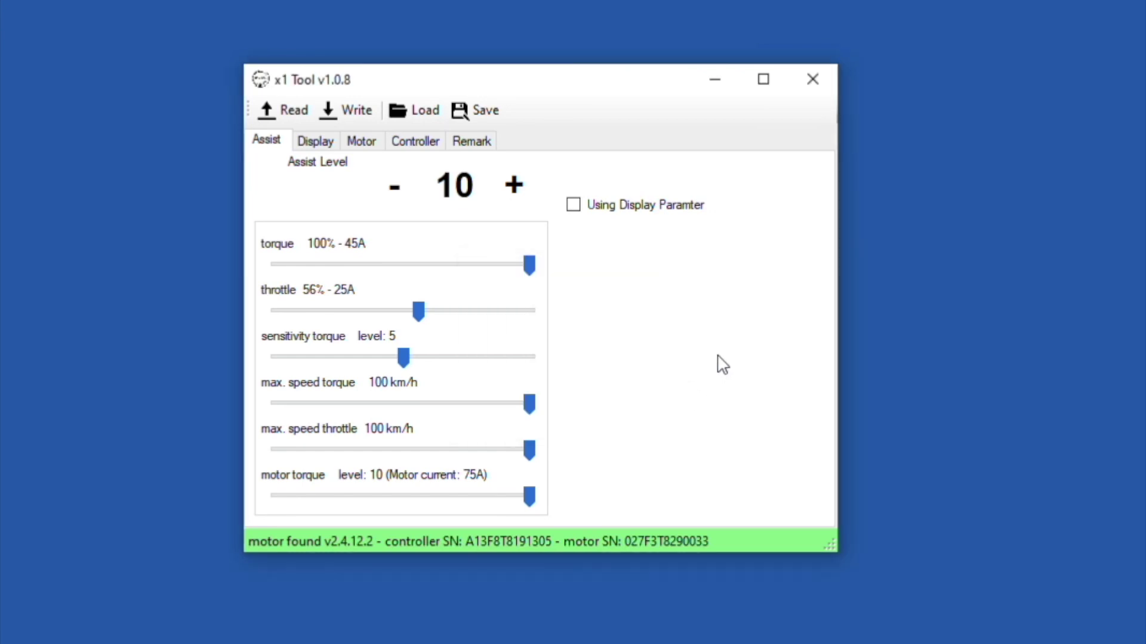